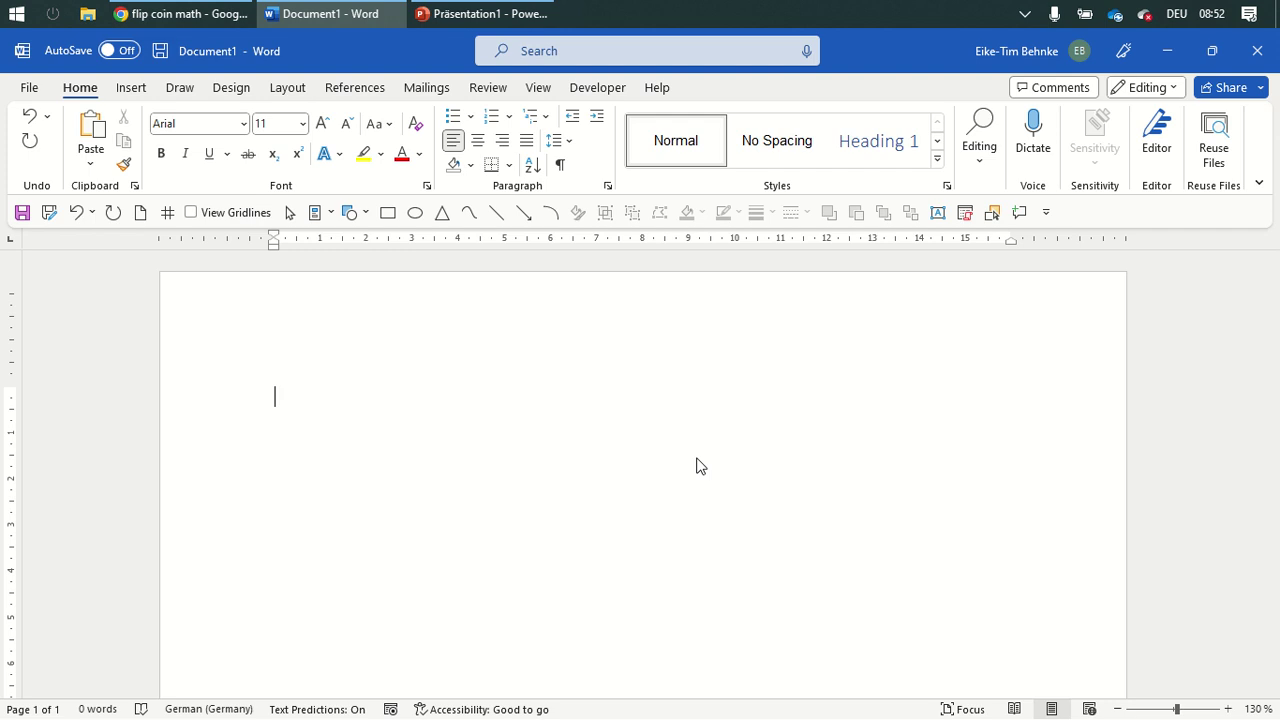
# Step: Show page gridlines and add Insert New Equation to the Quick Access Toolbar
pyautogui.click(191, 212)
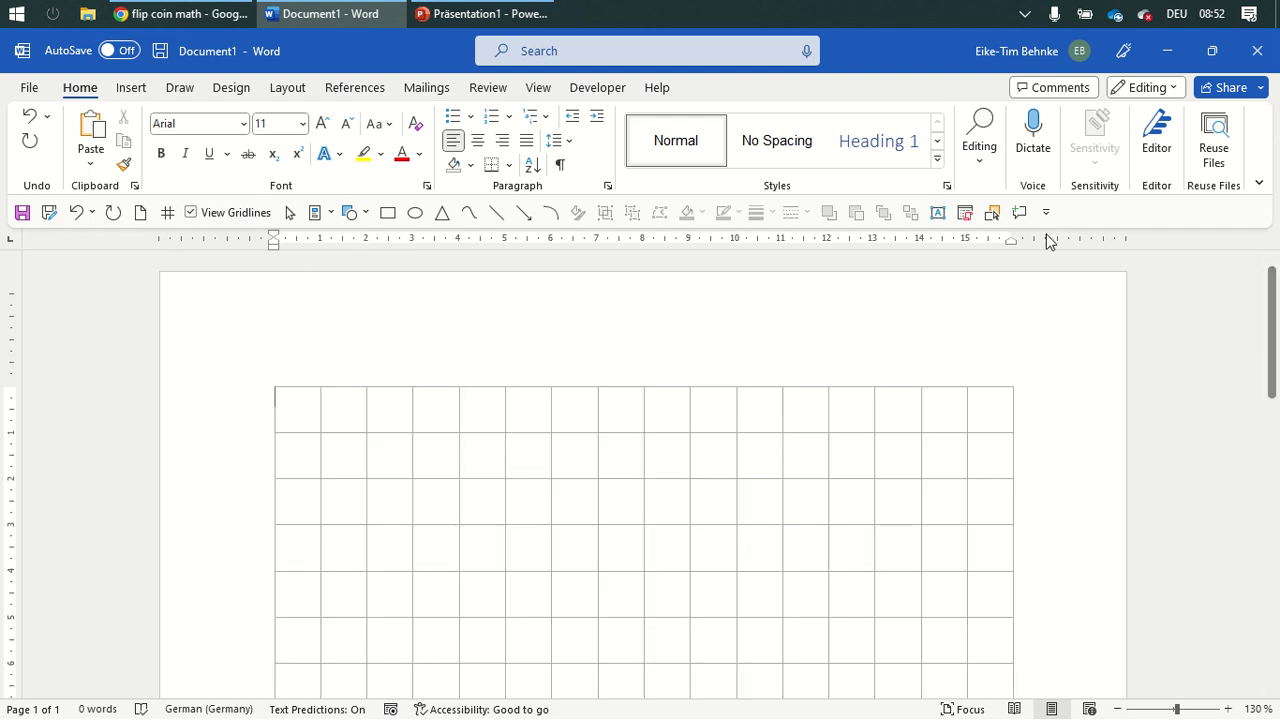
pyautogui.click(130, 87)
pyautogui.click(1192, 118)
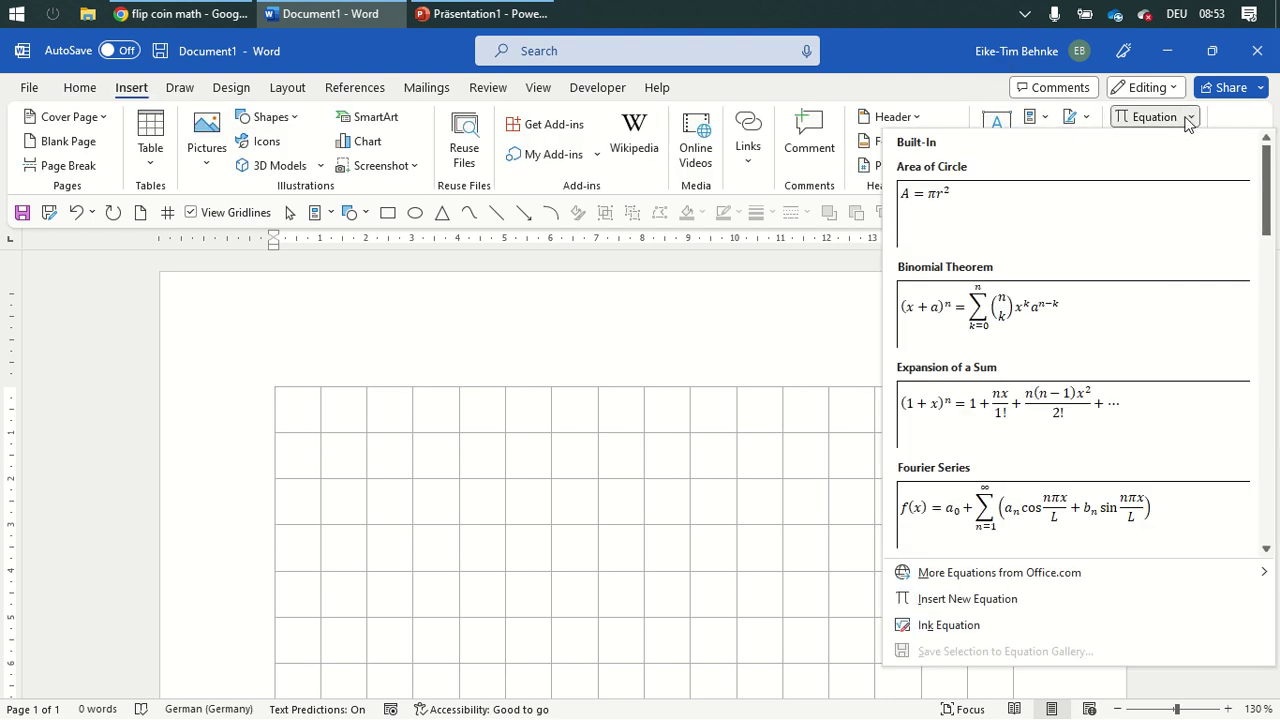
pyautogui.rightClick(982, 600)
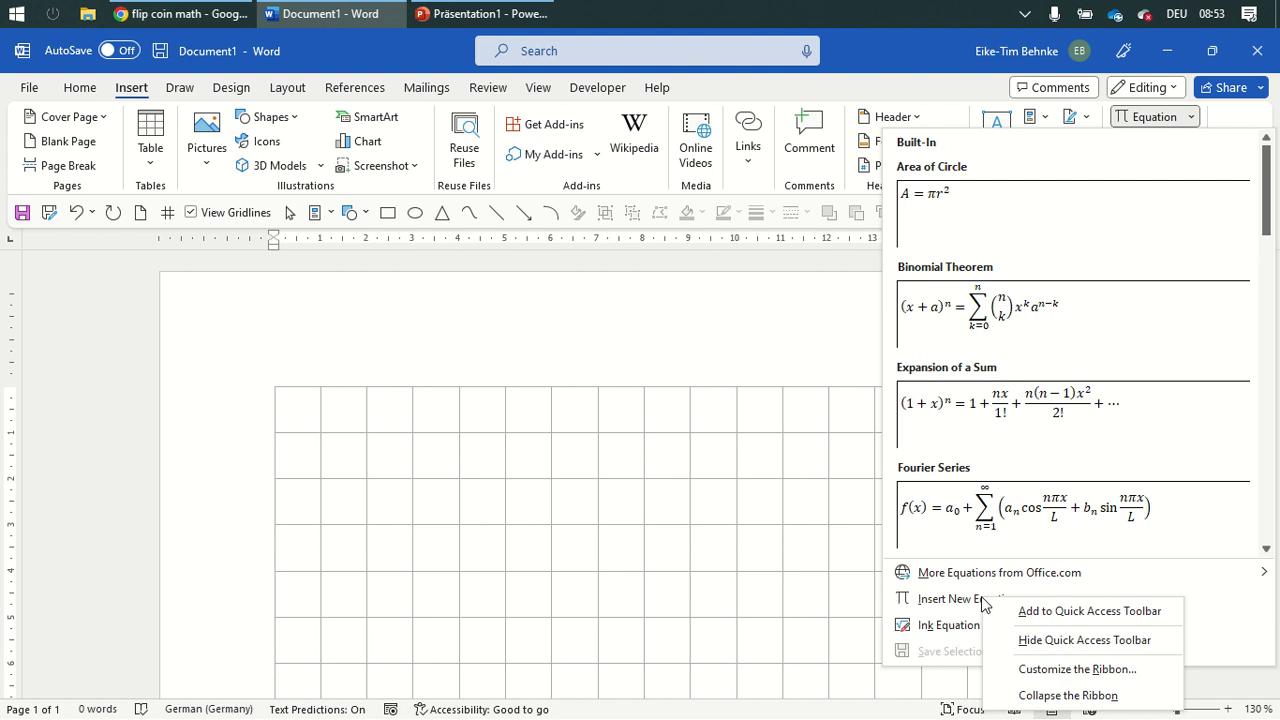
pyautogui.click(1072, 612)
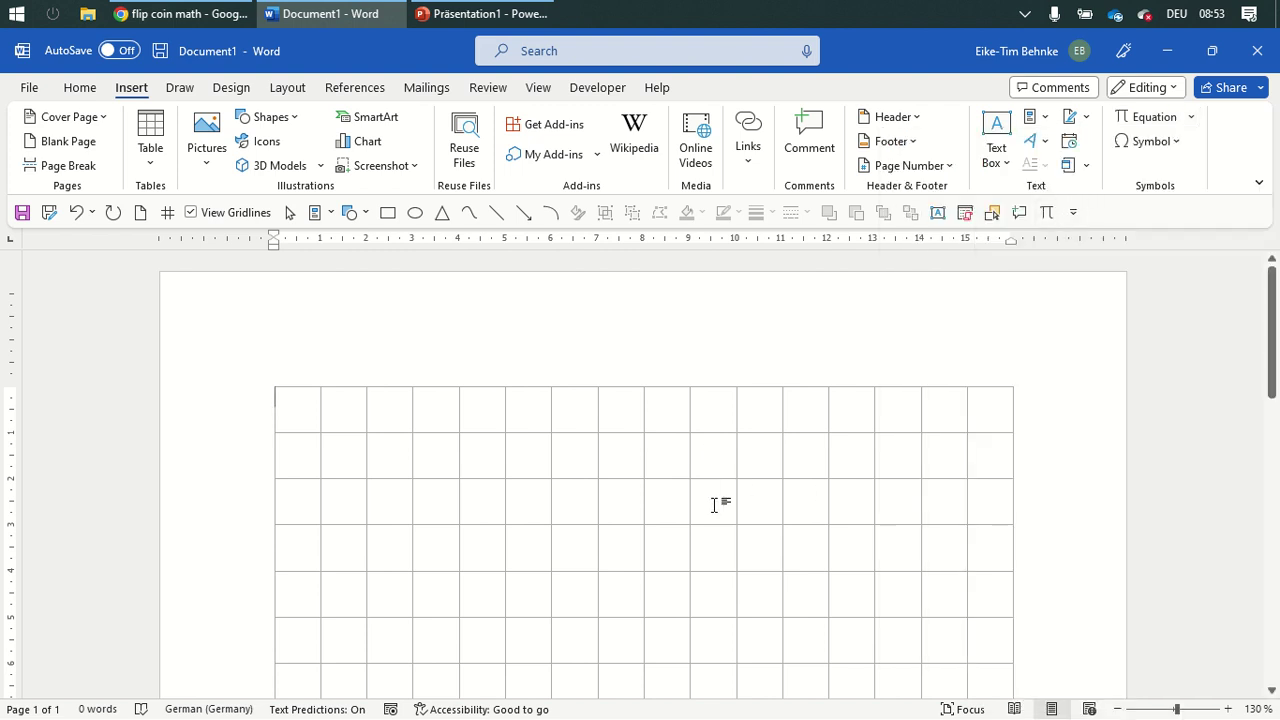
# Step: Draw a 1x1 cm text box near the grid's top right holding H in Cambria Math
pyautogui.click(938, 212)
pyautogui.moveTo(873, 386); pyautogui.dragTo(921, 432)
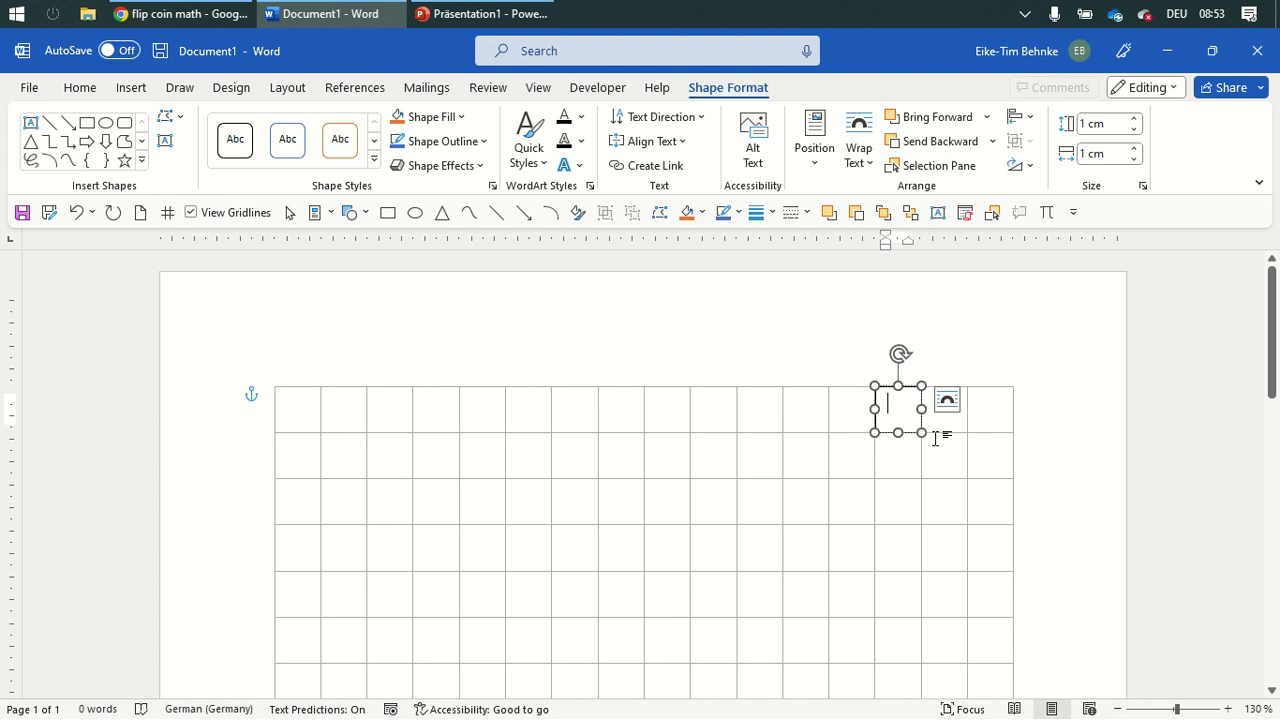
pyautogui.write('H')
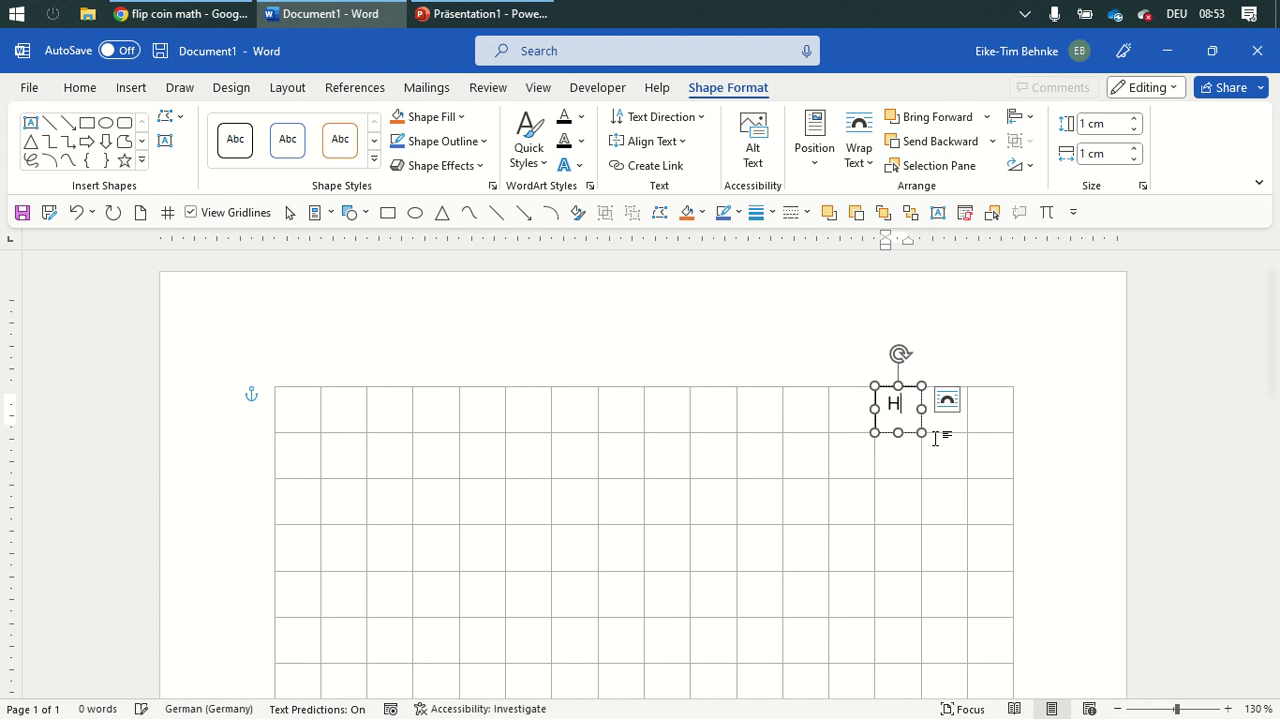
pyautogui.doubleClick(897, 402)
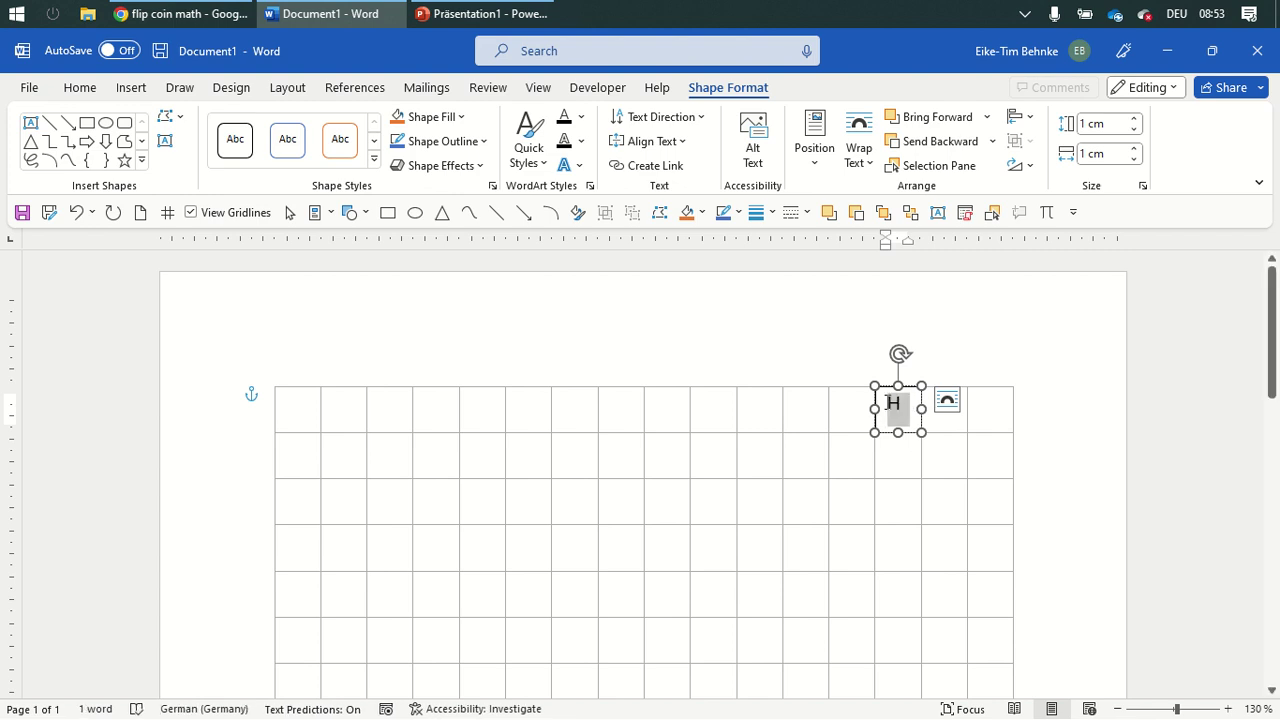
pyautogui.click(72, 92)
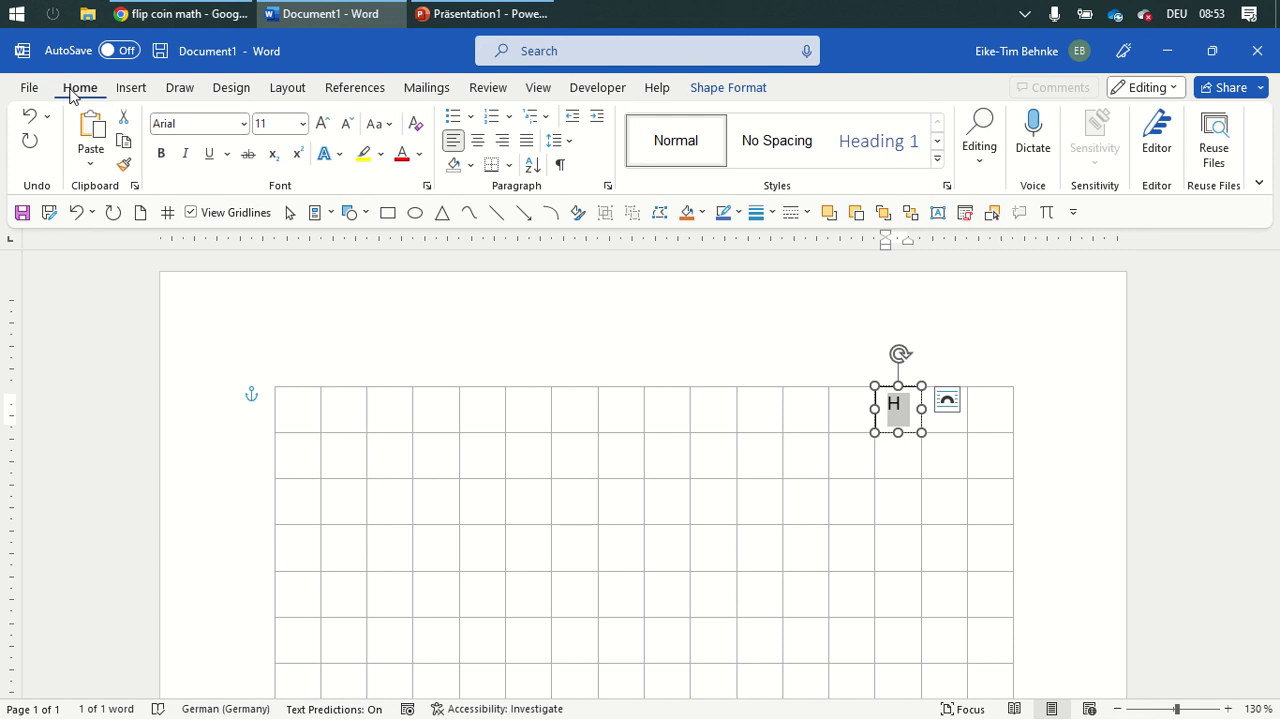
pyautogui.click(244, 123)
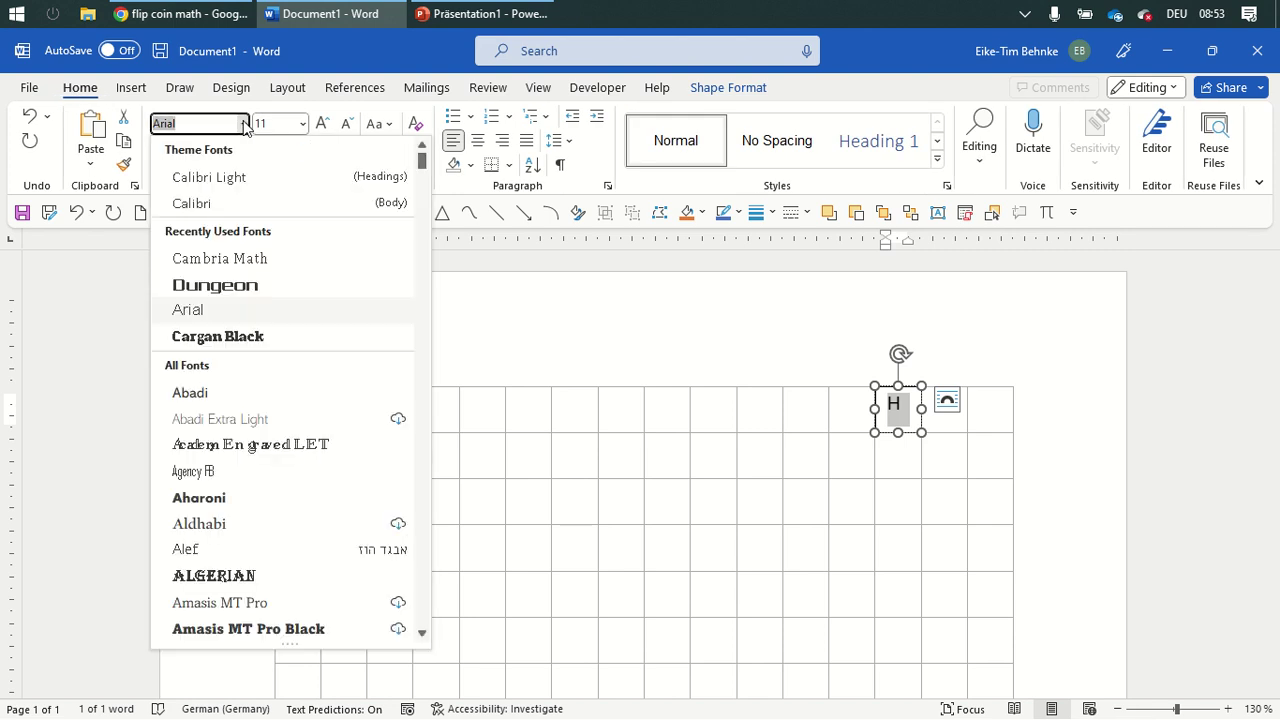
pyautogui.click(218, 256)
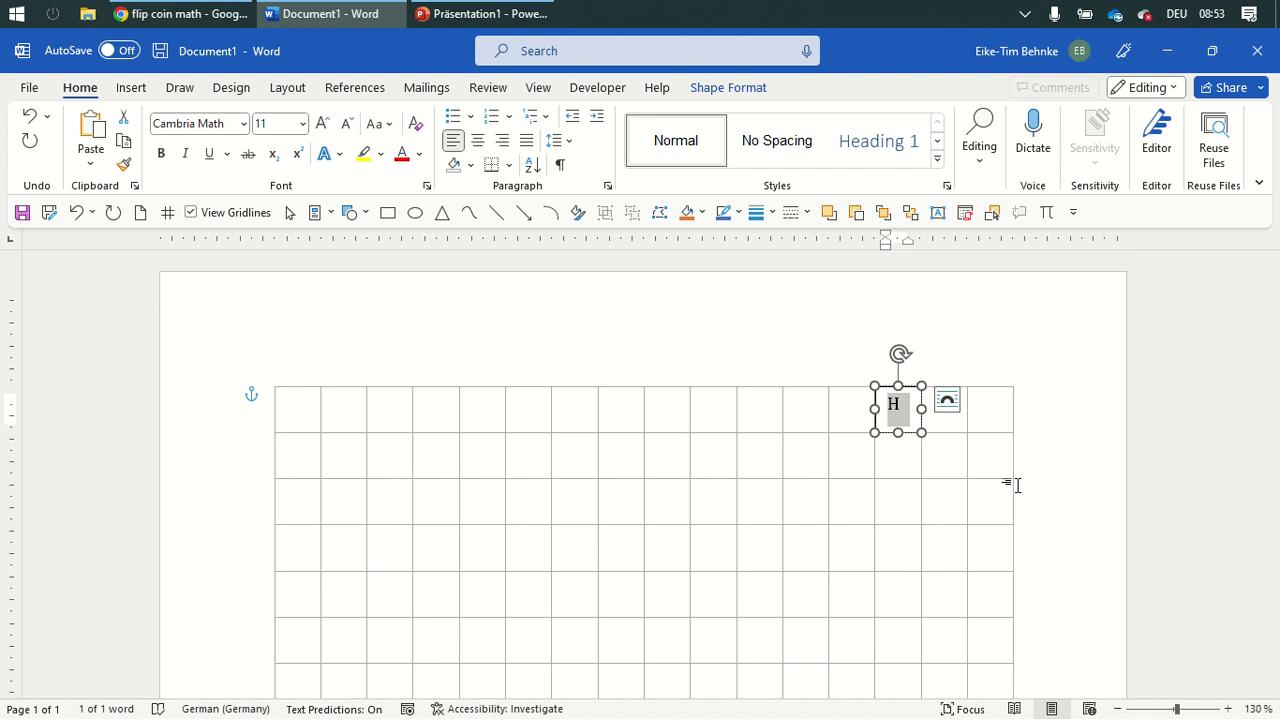
# Step: Set the H text box's inner margins to 0 cm and vertical alignment to Middle
pyautogui.click(607, 186)
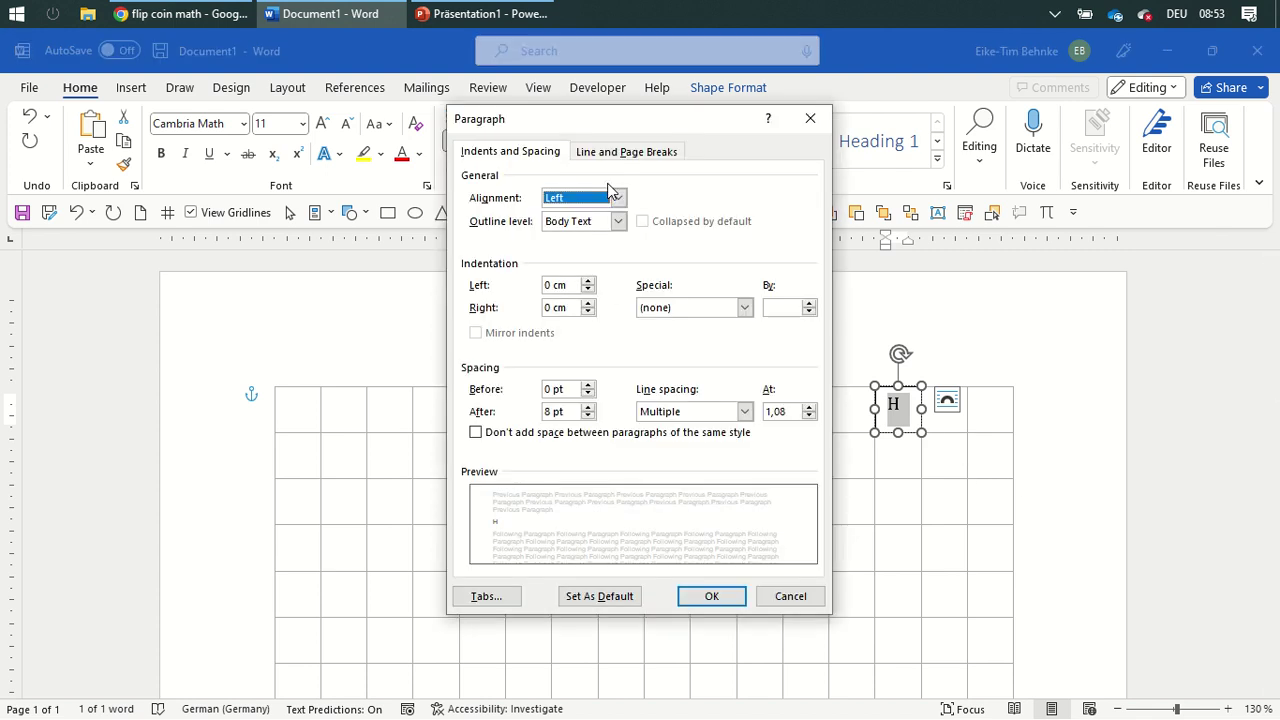
pyautogui.click(810, 118)
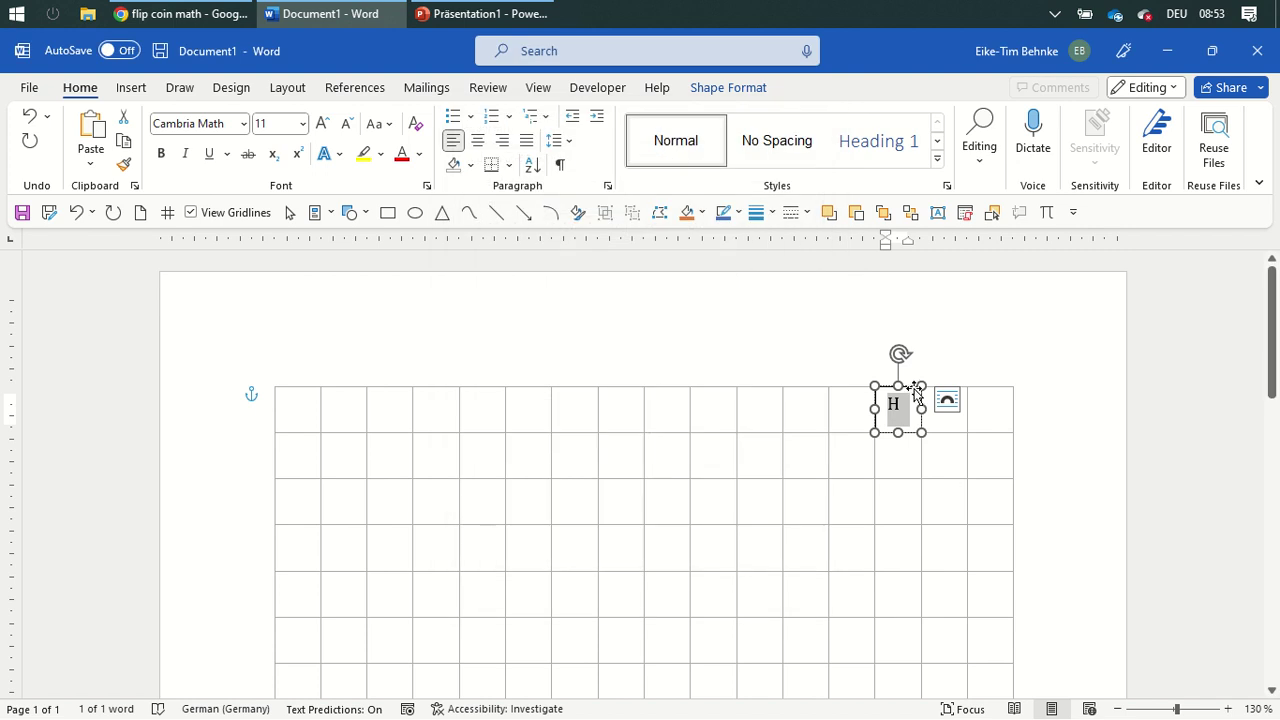
pyautogui.rightClick(914, 397)
pyautogui.click(970, 701)
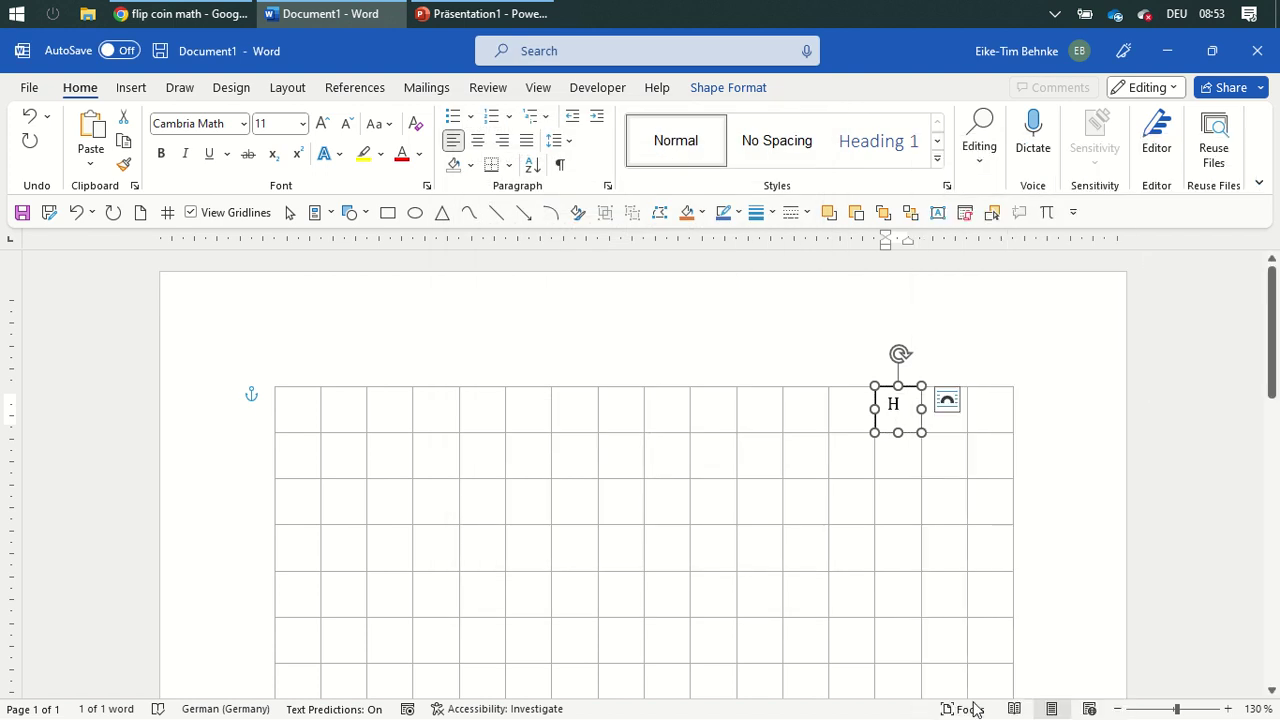
pyautogui.click(1123, 317)
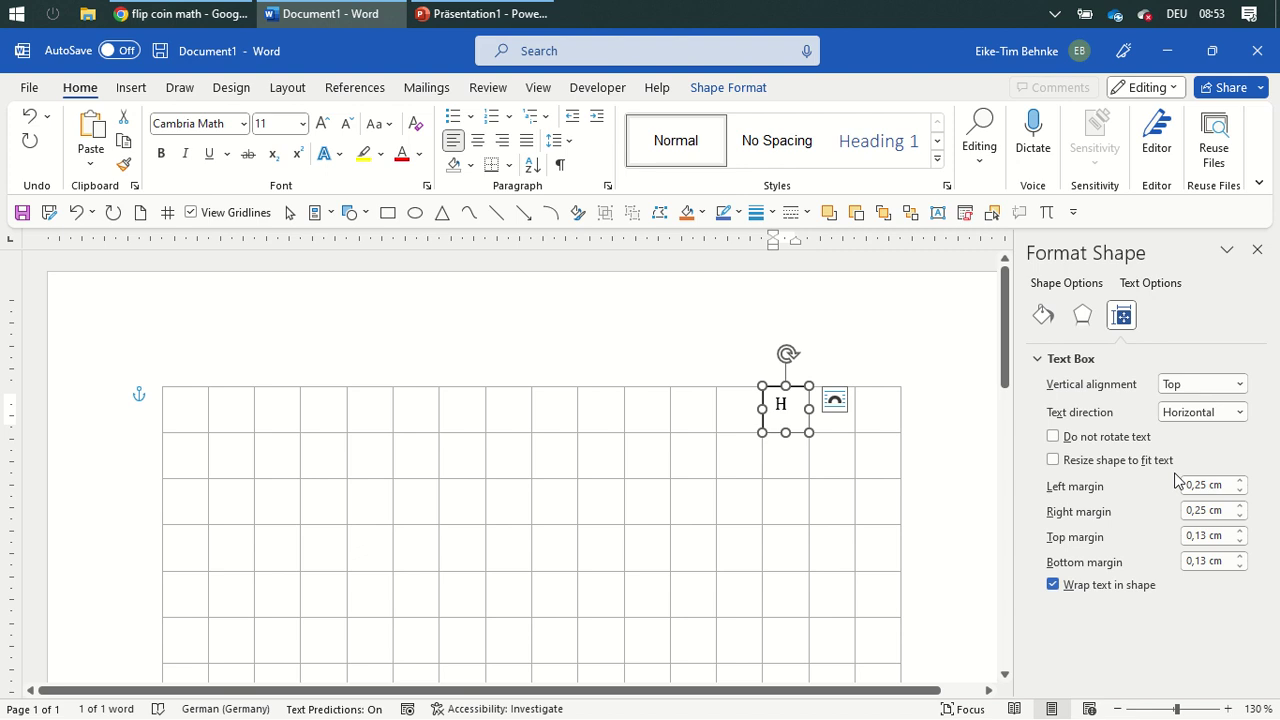
pyautogui.click(1240, 490)
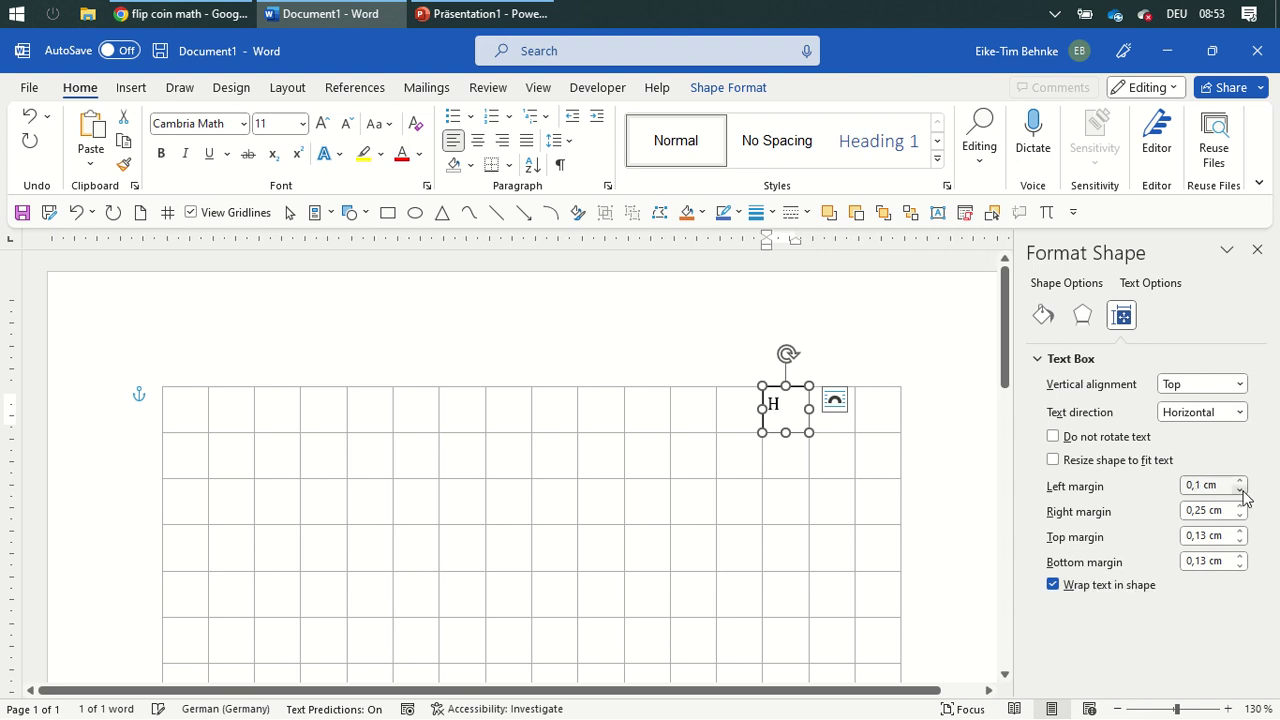
pyautogui.click(1240, 490)
pyautogui.click(1240, 515)
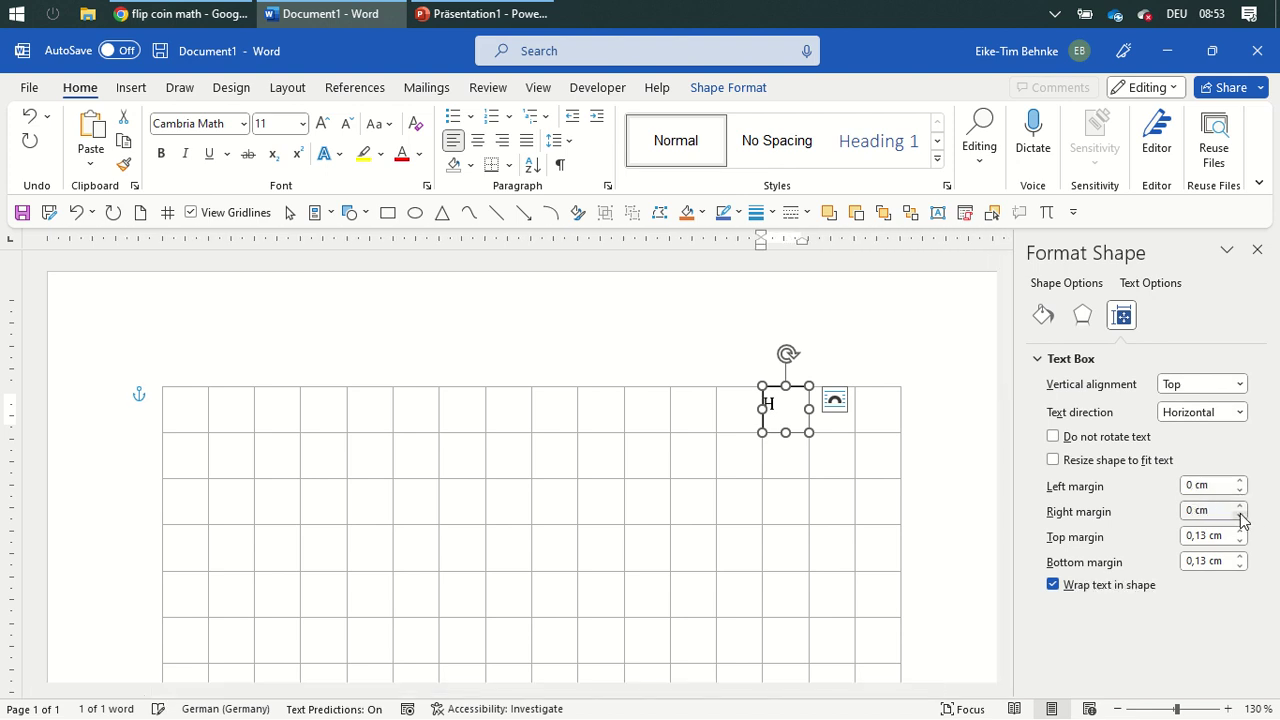
pyautogui.click(1240, 541)
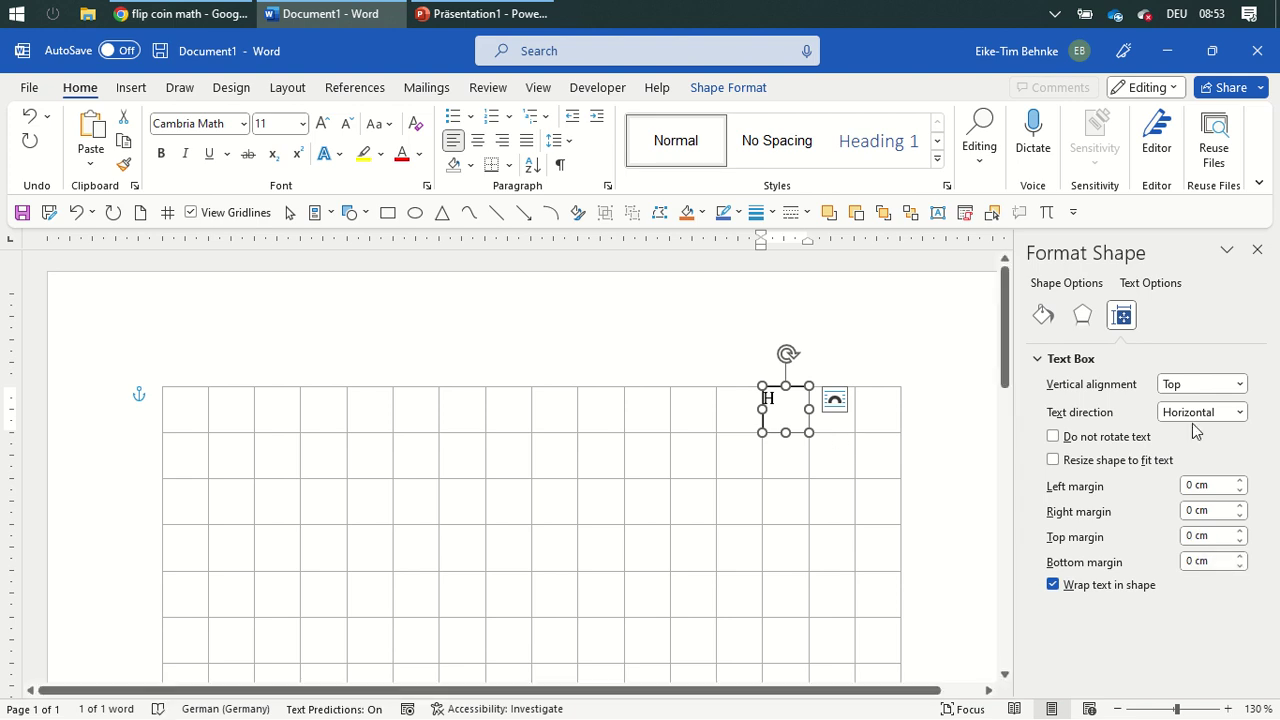
pyautogui.click(1239, 384)
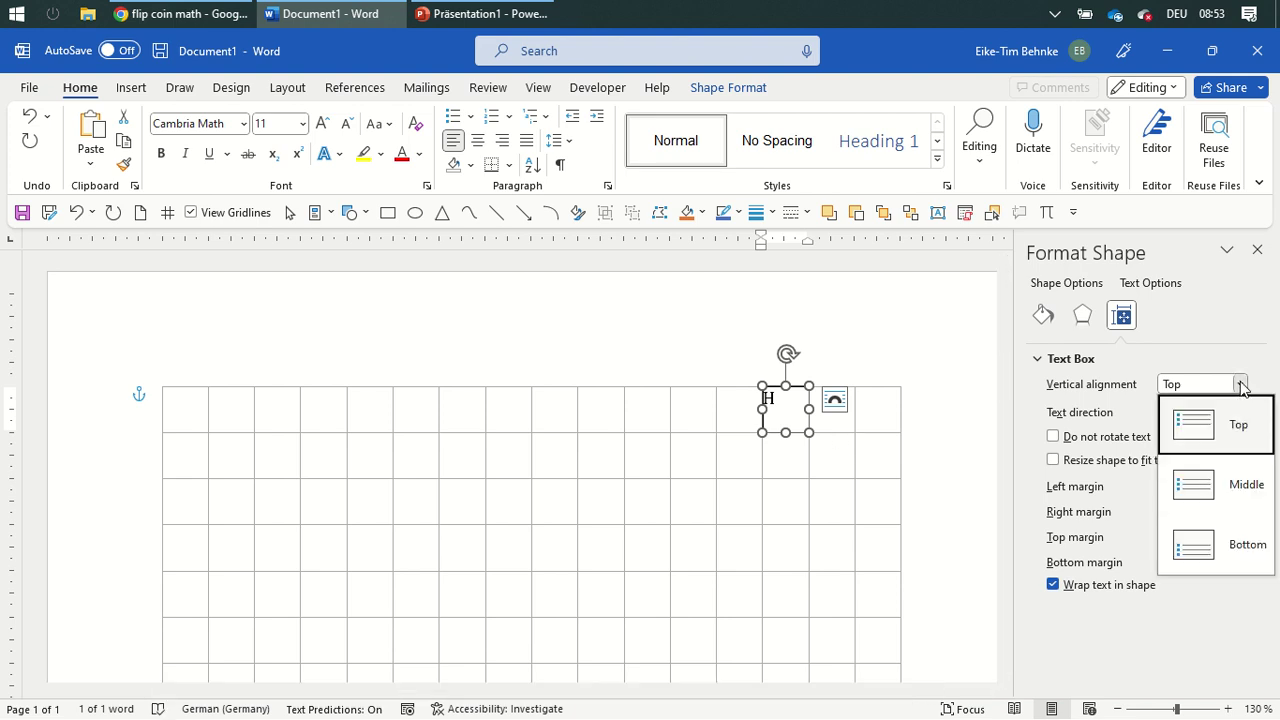
pyautogui.click(1237, 488)
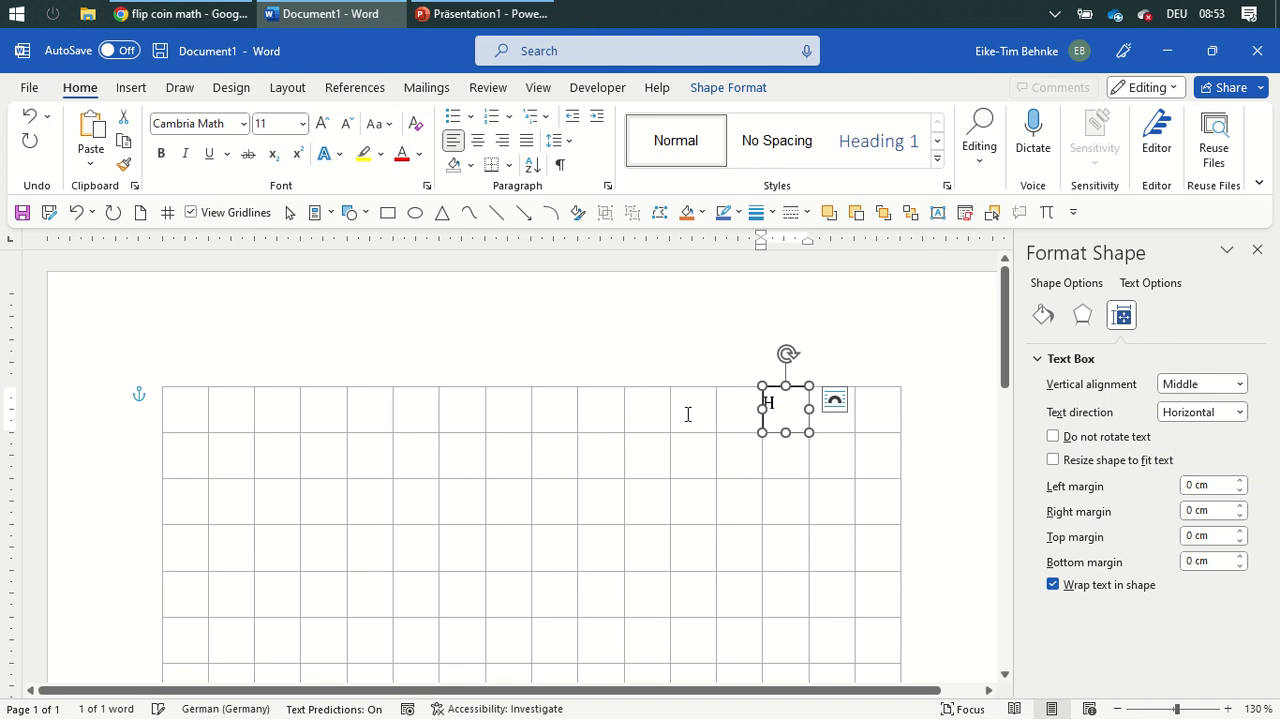
# Step: Set the H paragraph's spacing after to 0 pt and centre it horizontally
pyautogui.click(780, 404)
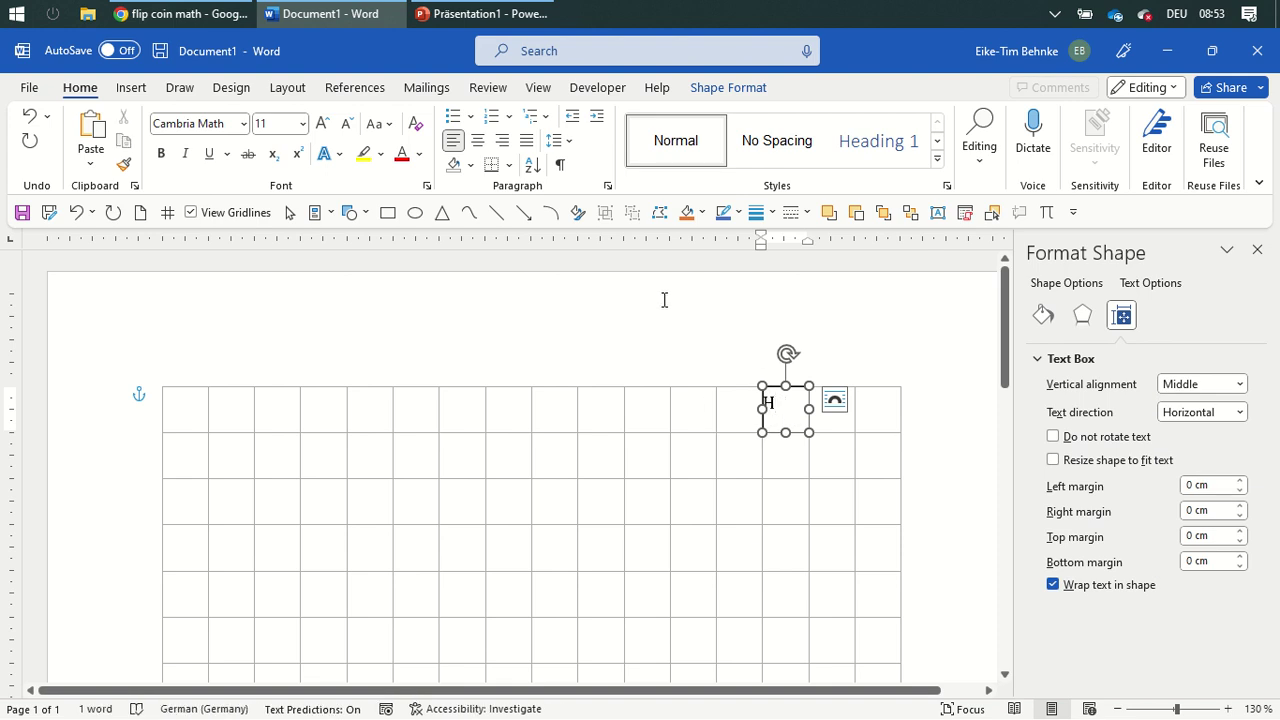
pyautogui.click(608, 186)
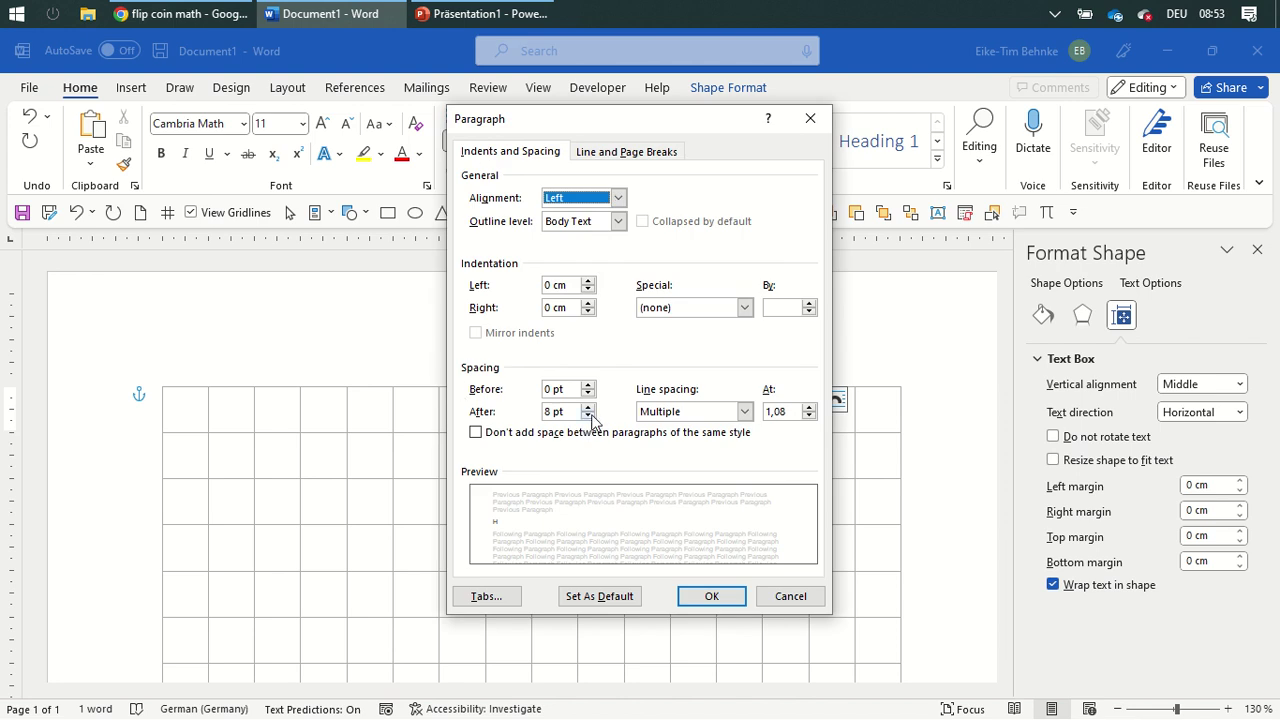
pyautogui.click(588, 417)
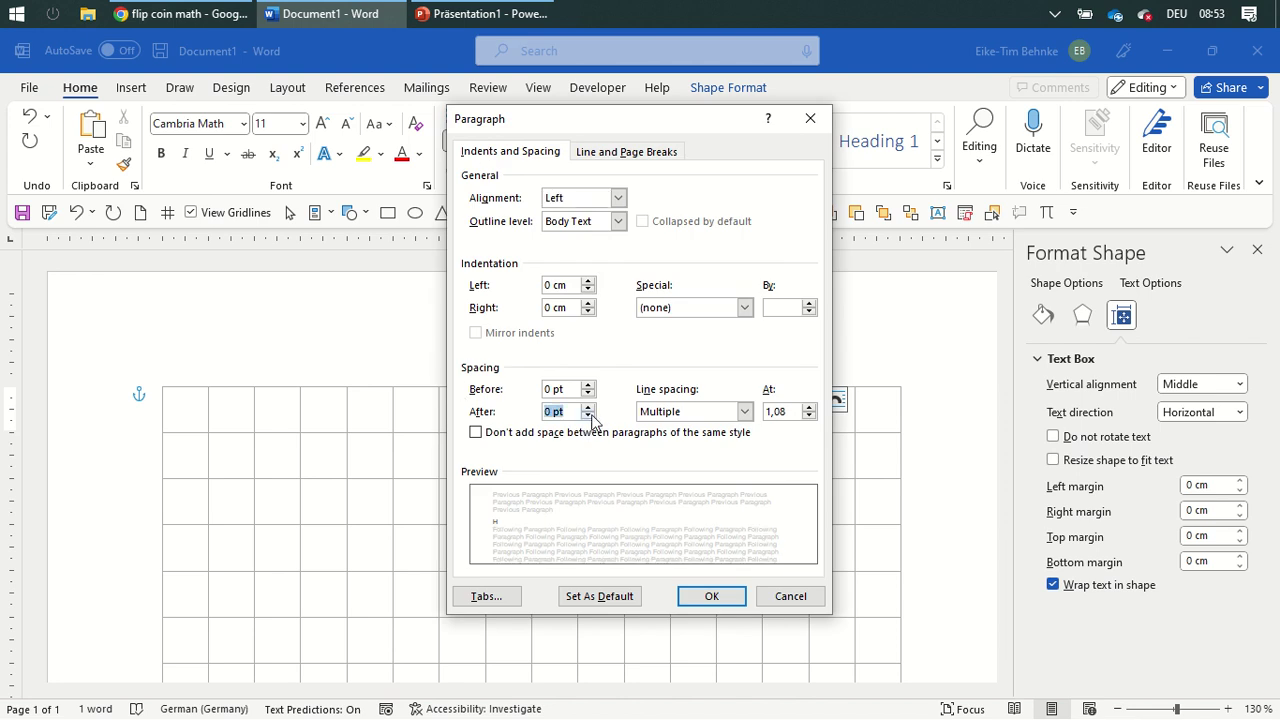
pyautogui.click(722, 597)
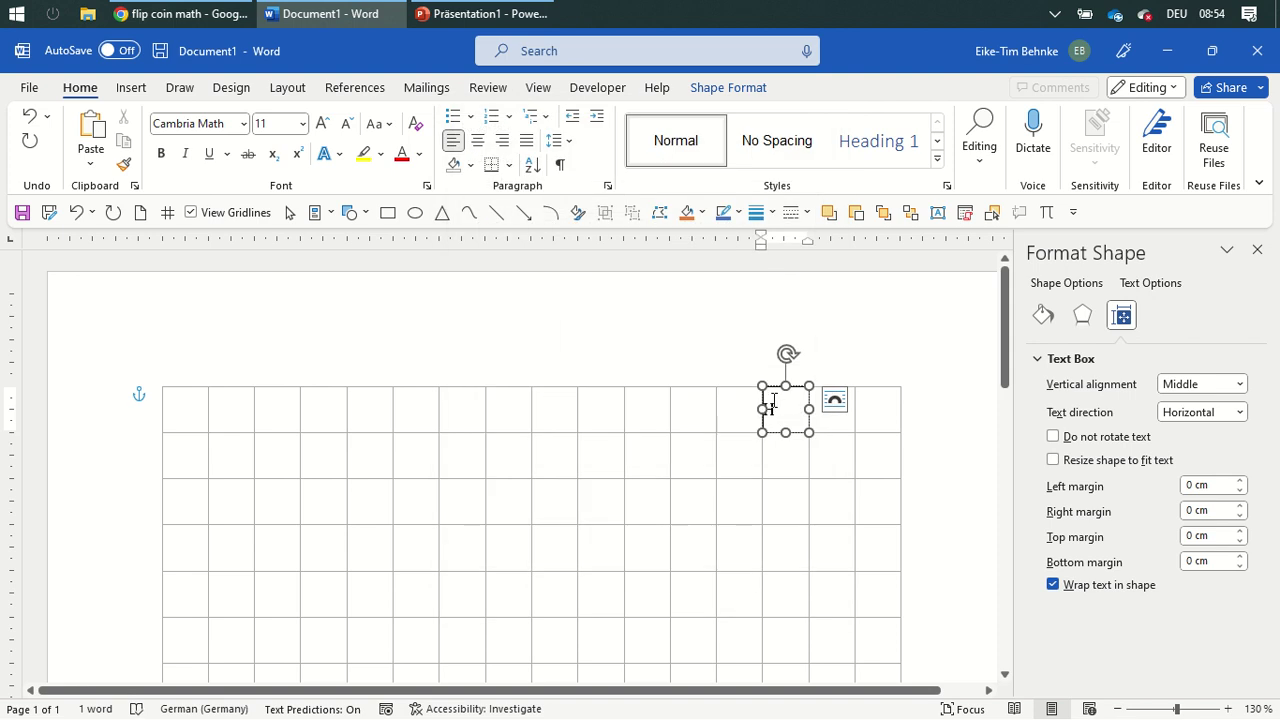
pyautogui.click(478, 140)
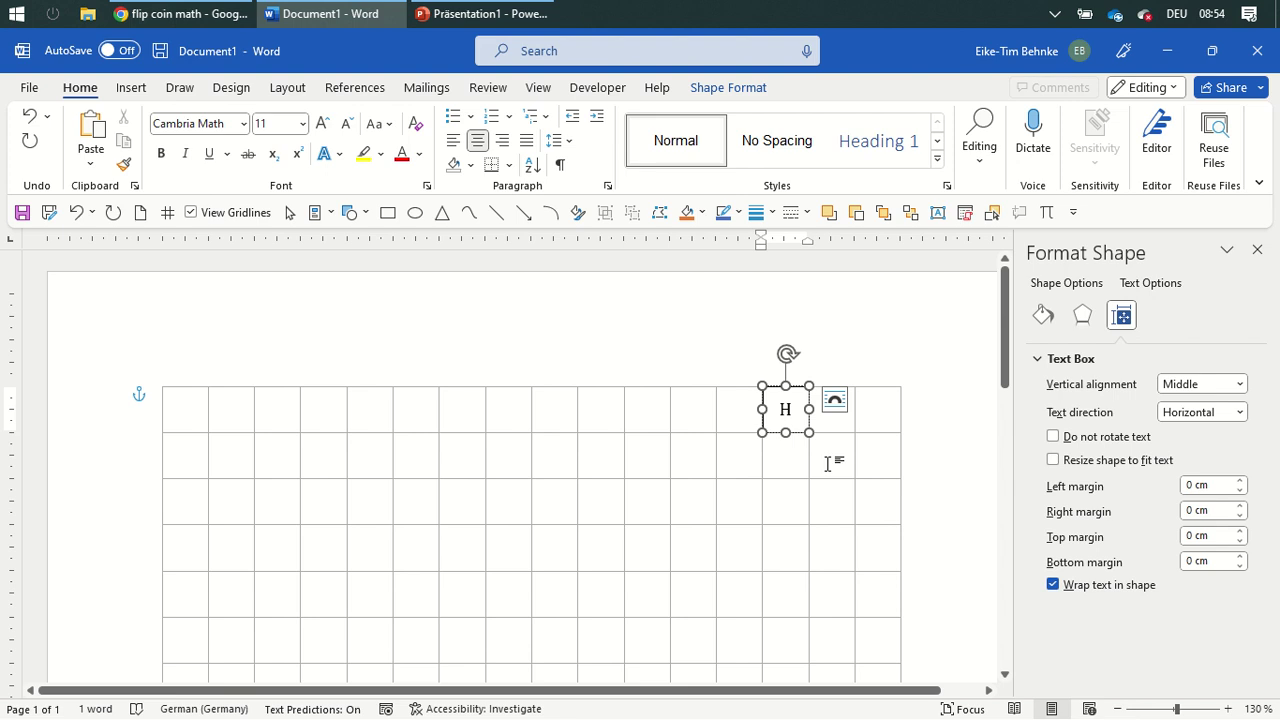
# Step: Move the H box down one and a half grid cells and draw a branch line down-left from it
pyautogui.scroll(-2, 828, 420)
pyautogui.scroll(1, 840, 370)
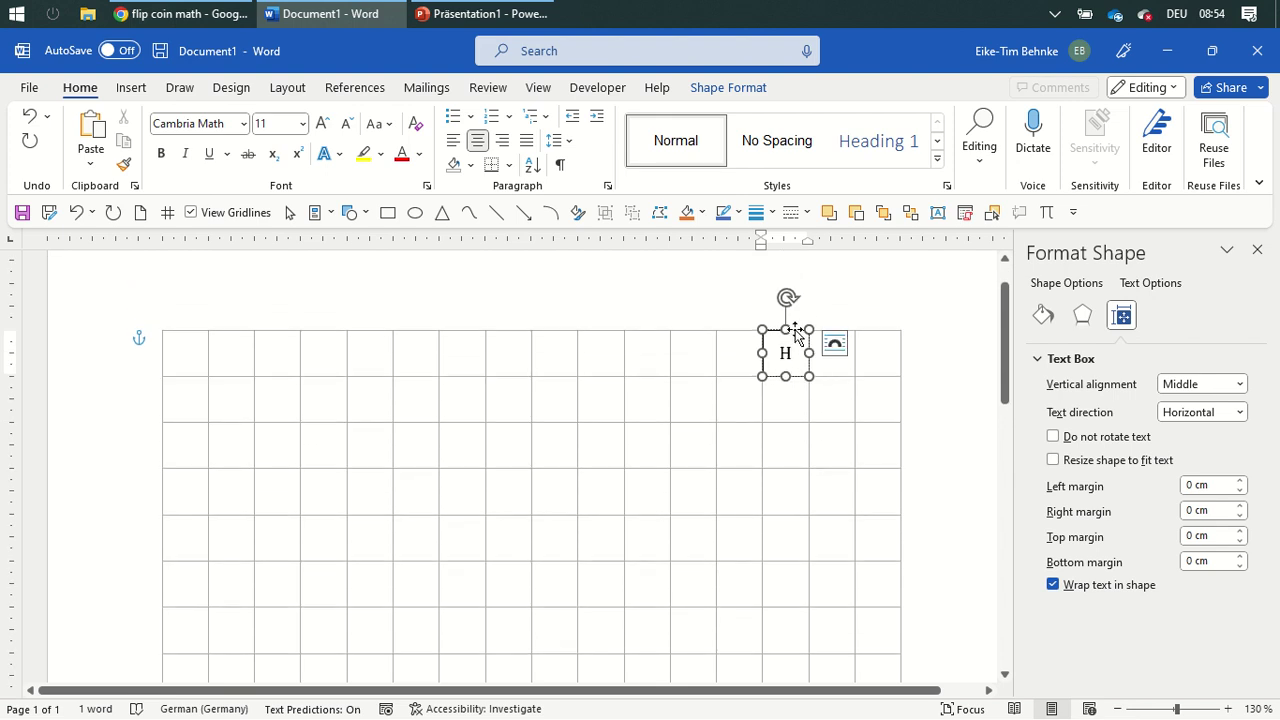
pyautogui.moveTo(795, 333); pyautogui.dragTo(786, 379)
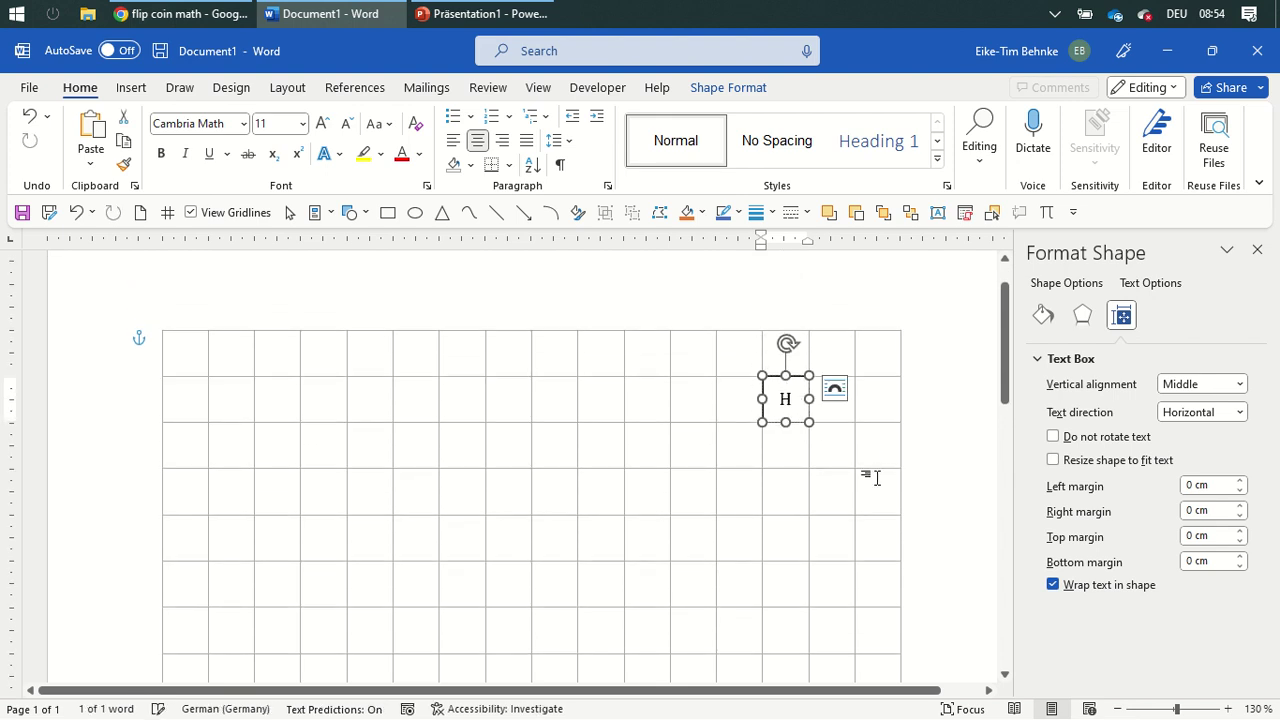
pyautogui.press('Escape')
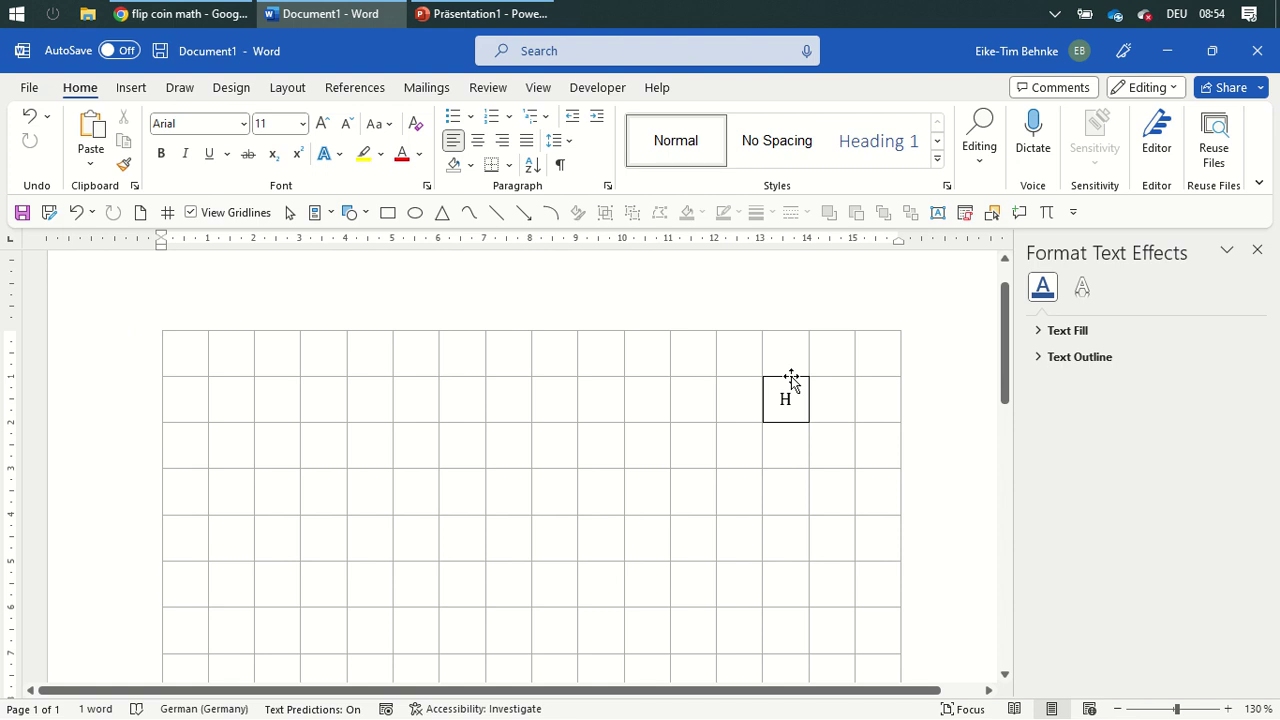
pyautogui.moveTo(791, 376); pyautogui.dragTo(791, 399)
pyautogui.press('Escape')
pyautogui.click(496, 212)
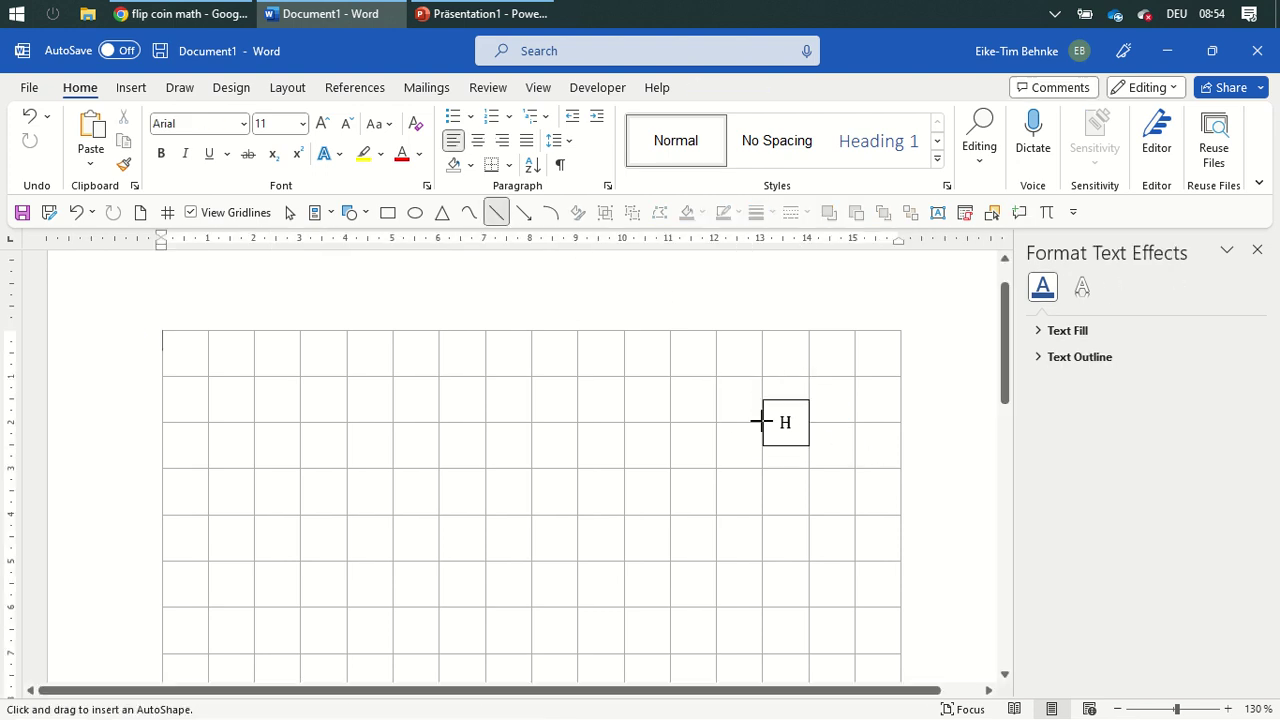
pyautogui.moveTo(760, 421); pyautogui.dragTo(670, 469)
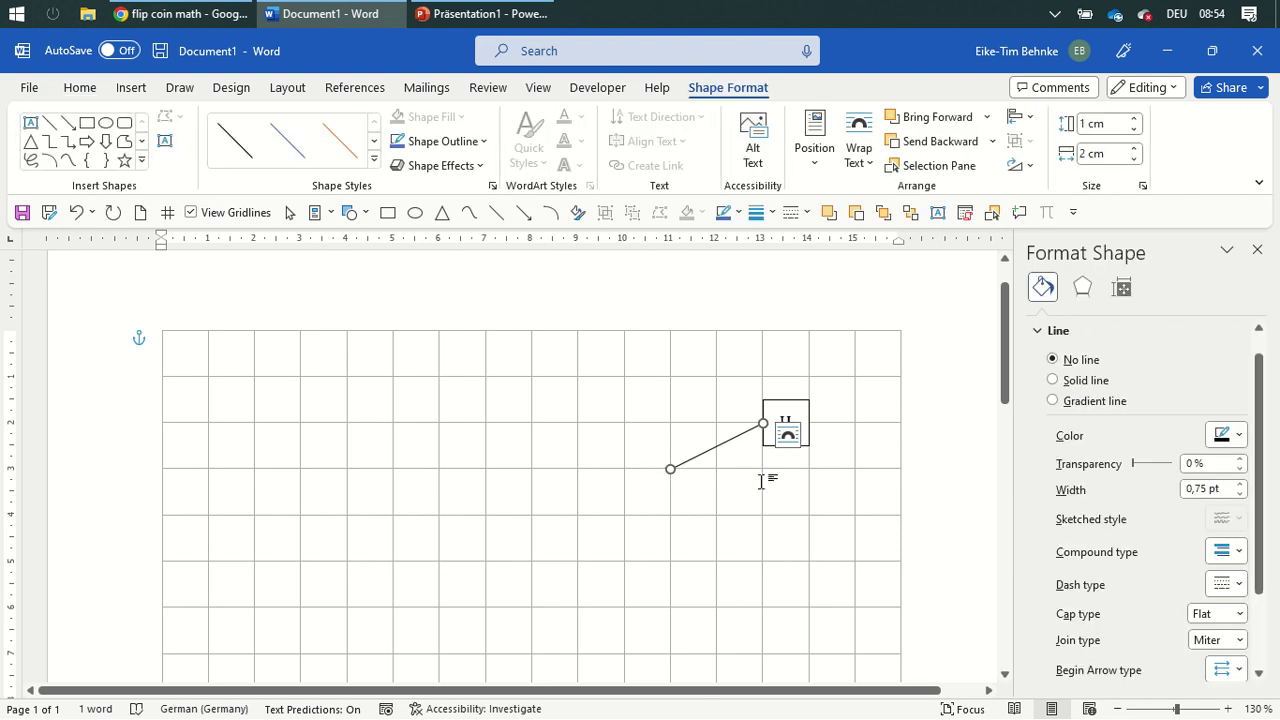
# Step: Set the H box's shape outline to white so its border disappears
pyautogui.click(795, 400)
pyautogui.click(791, 402)
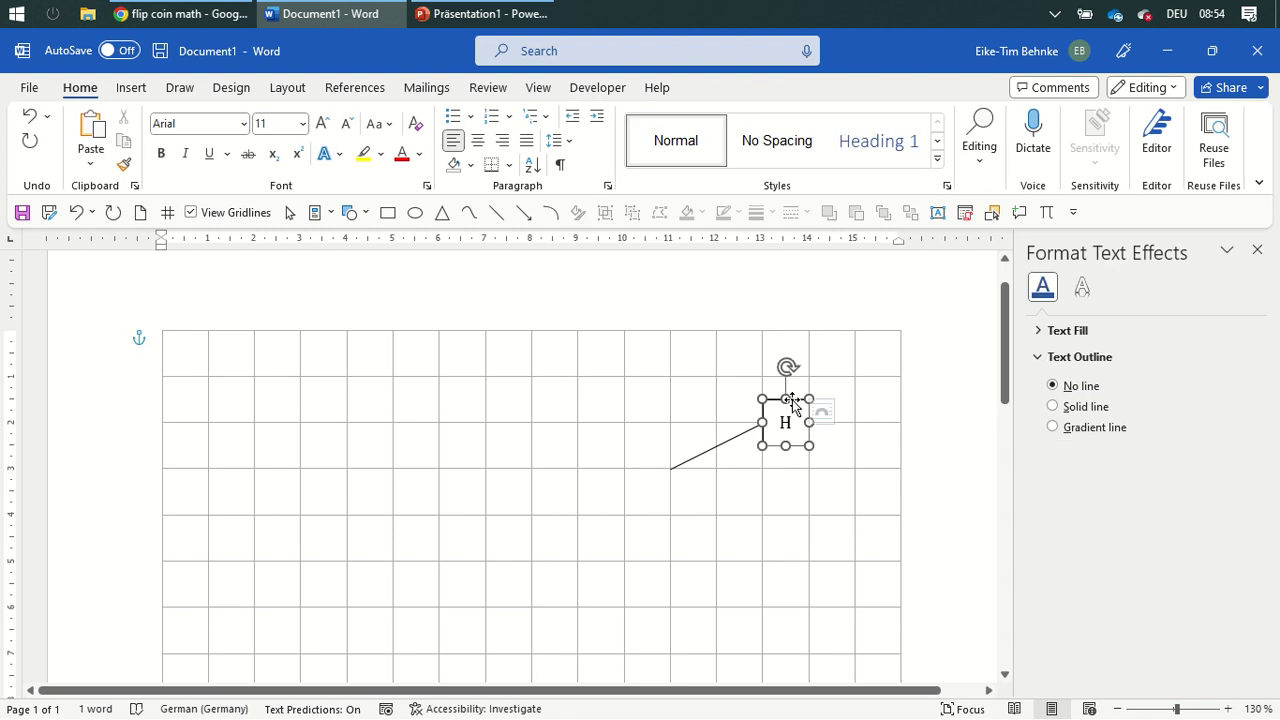
pyautogui.click(740, 213)
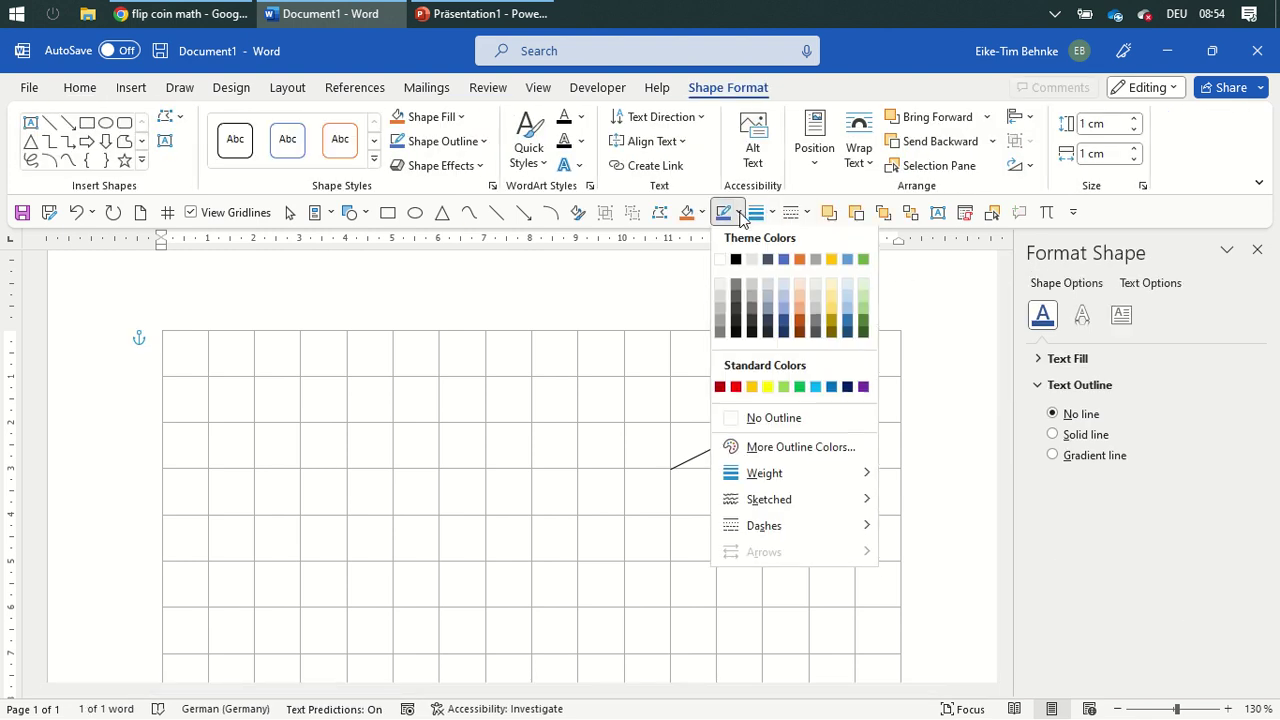
pyautogui.click(719, 264)
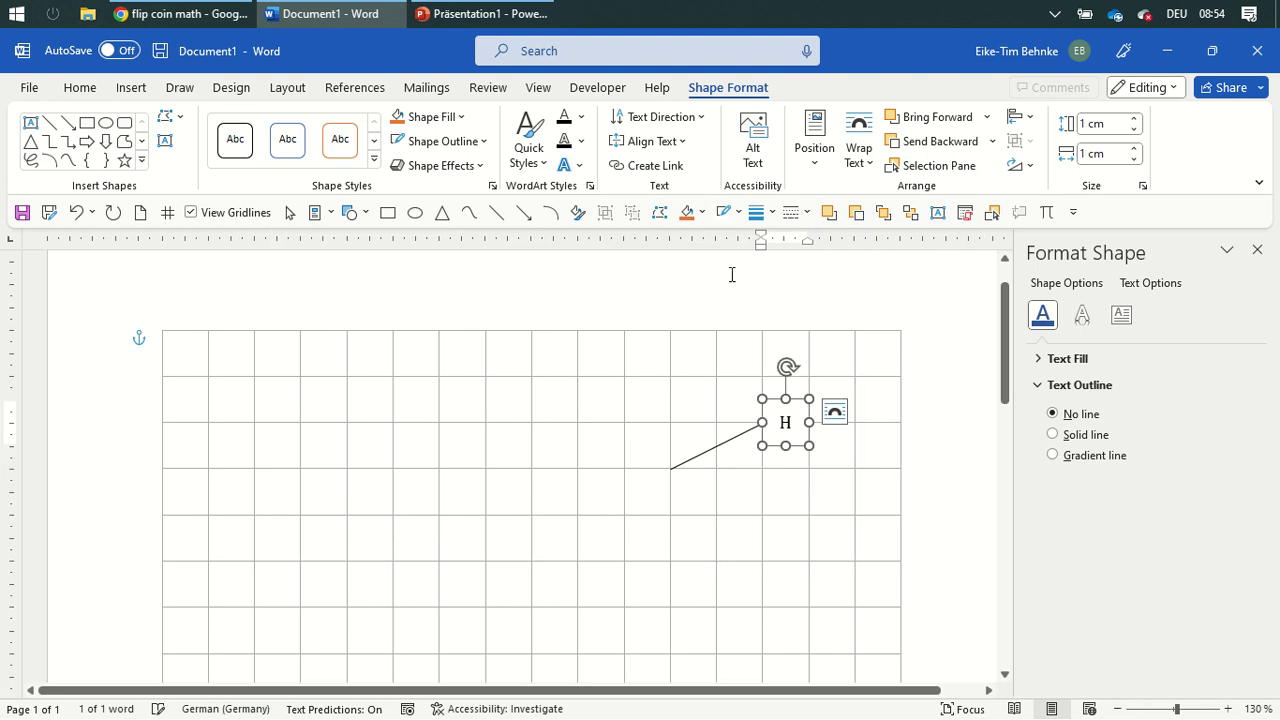
pyautogui.click(843, 485)
pyautogui.click(798, 405)
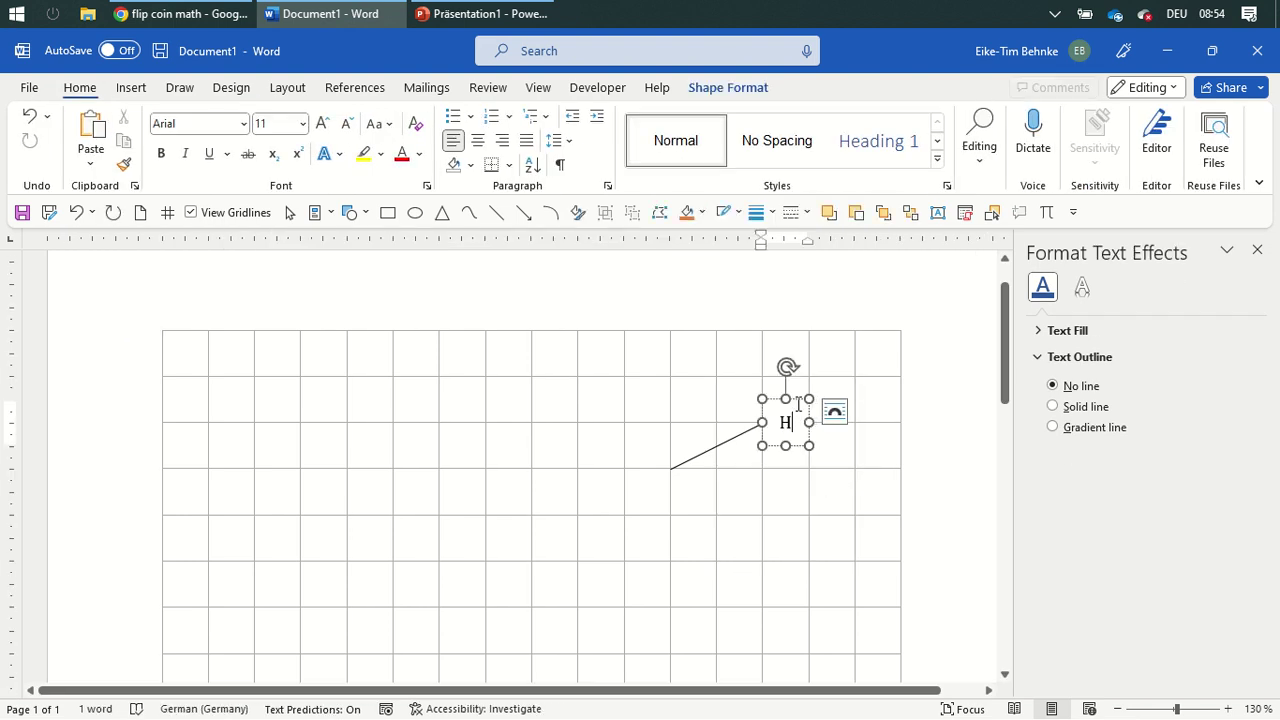
# Step: Duplicate the H box below, change it to T, and draw a line from the branch point to it
pyautogui.moveTo(798, 405); pyautogui.dragTo(795, 478)
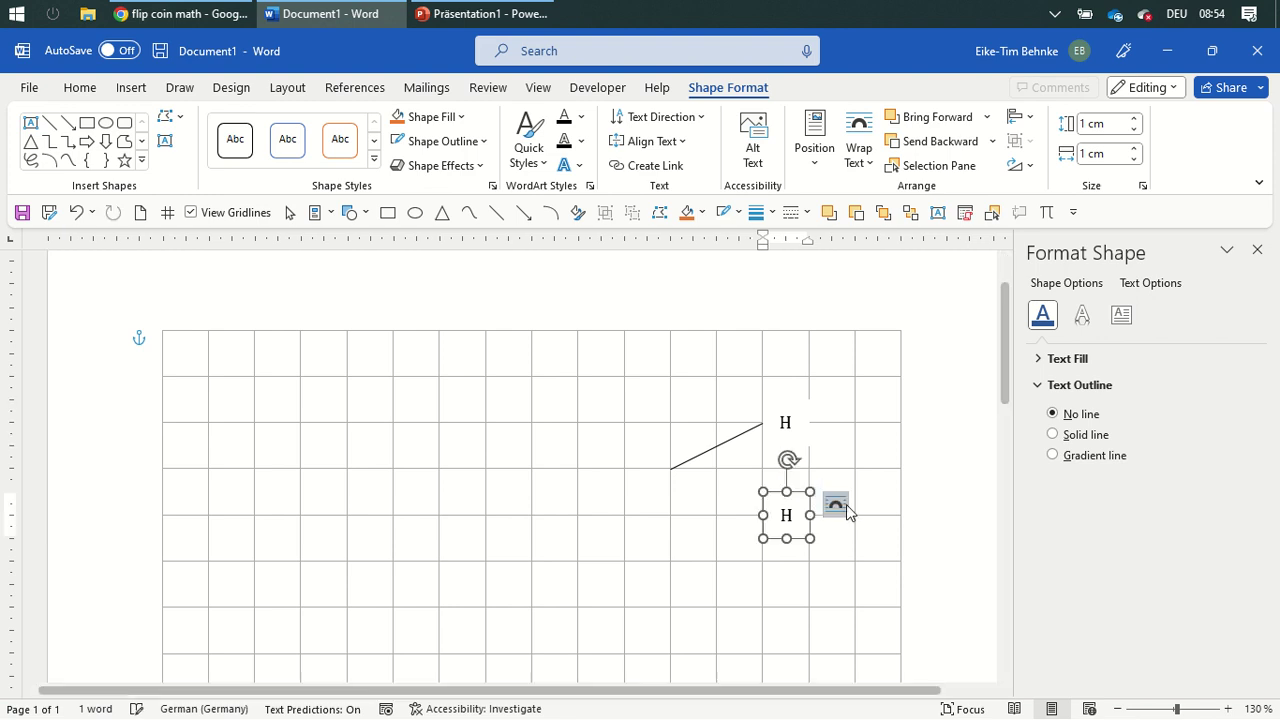
pyautogui.click(857, 466)
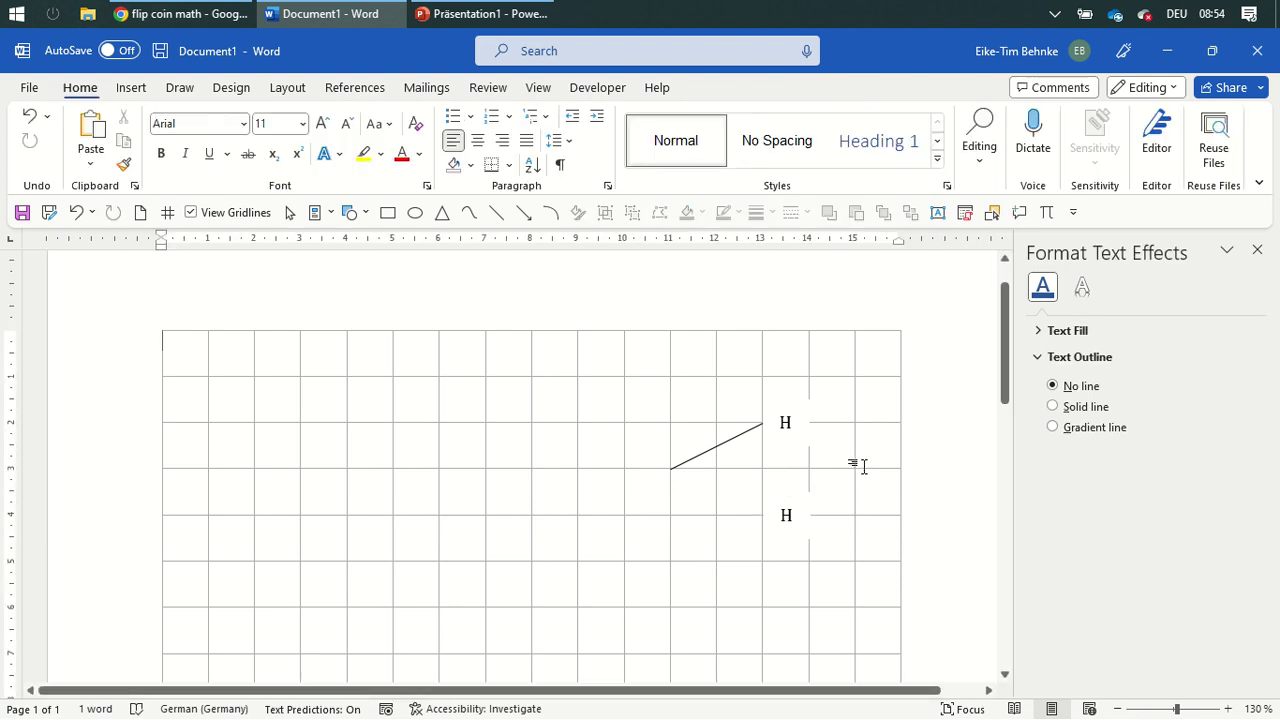
pyautogui.click(795, 514)
pyautogui.press('BackSpace')
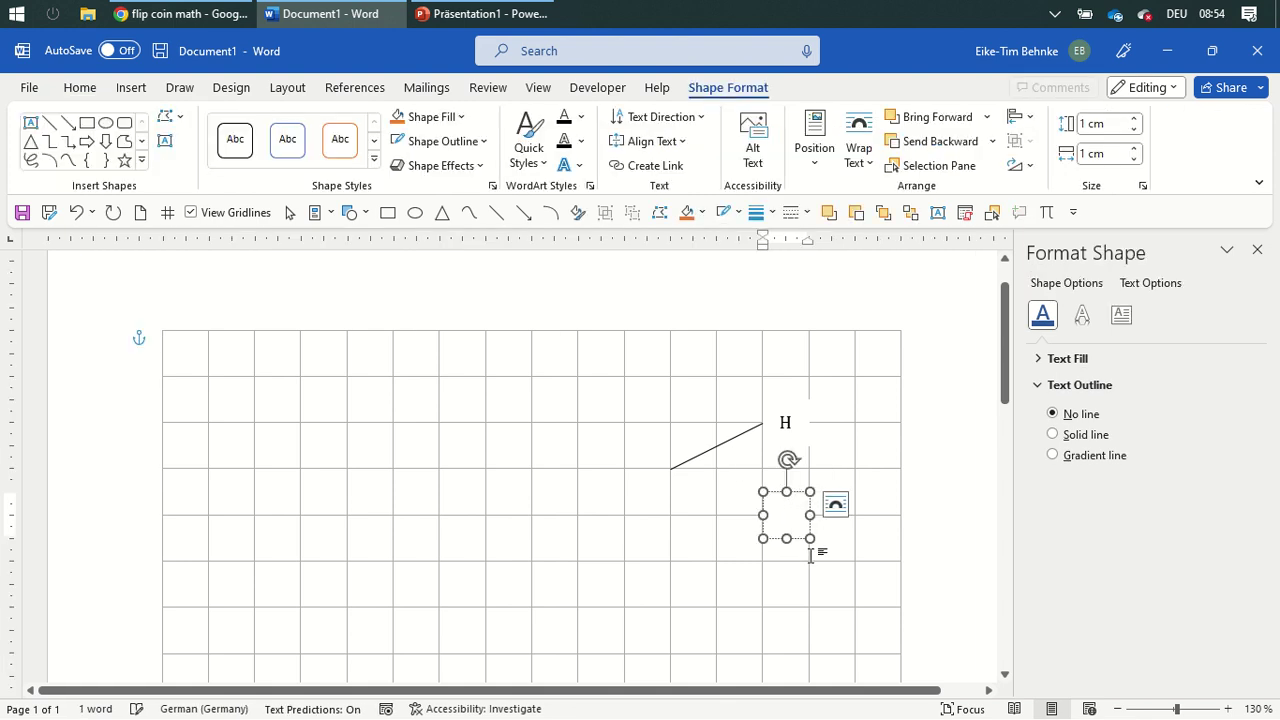
pyautogui.write('T')
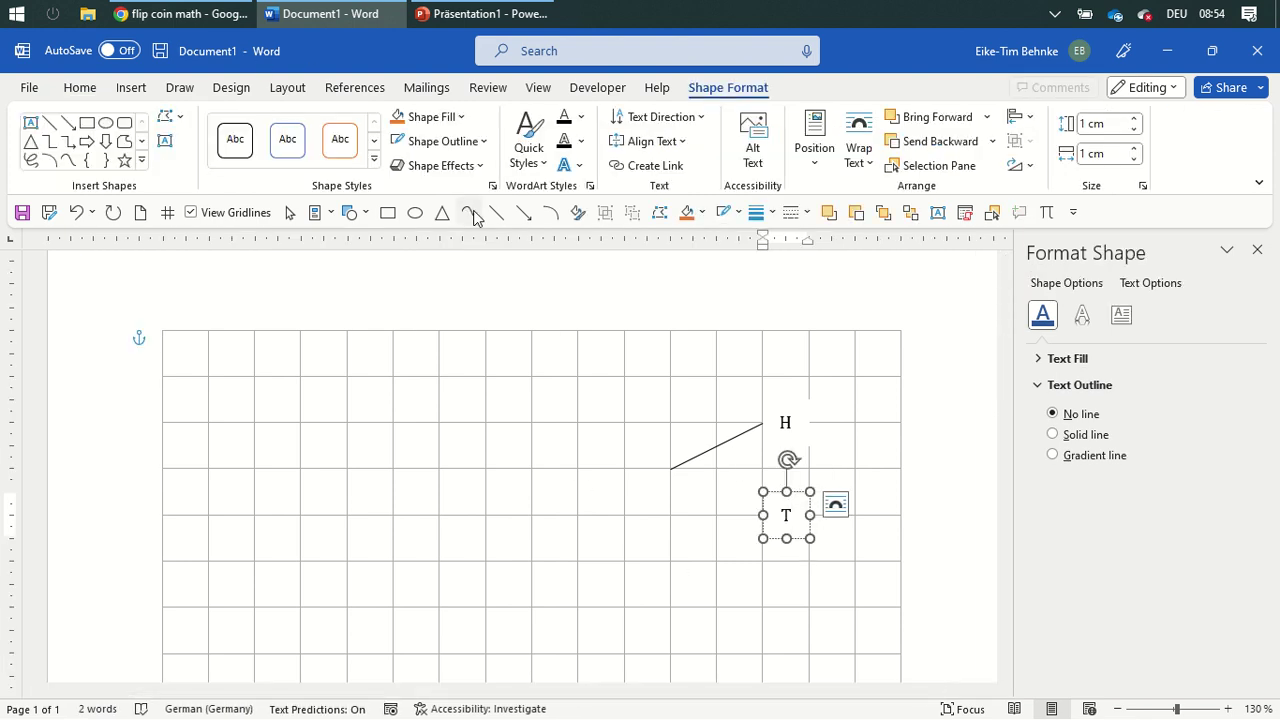
pyautogui.click(494, 213)
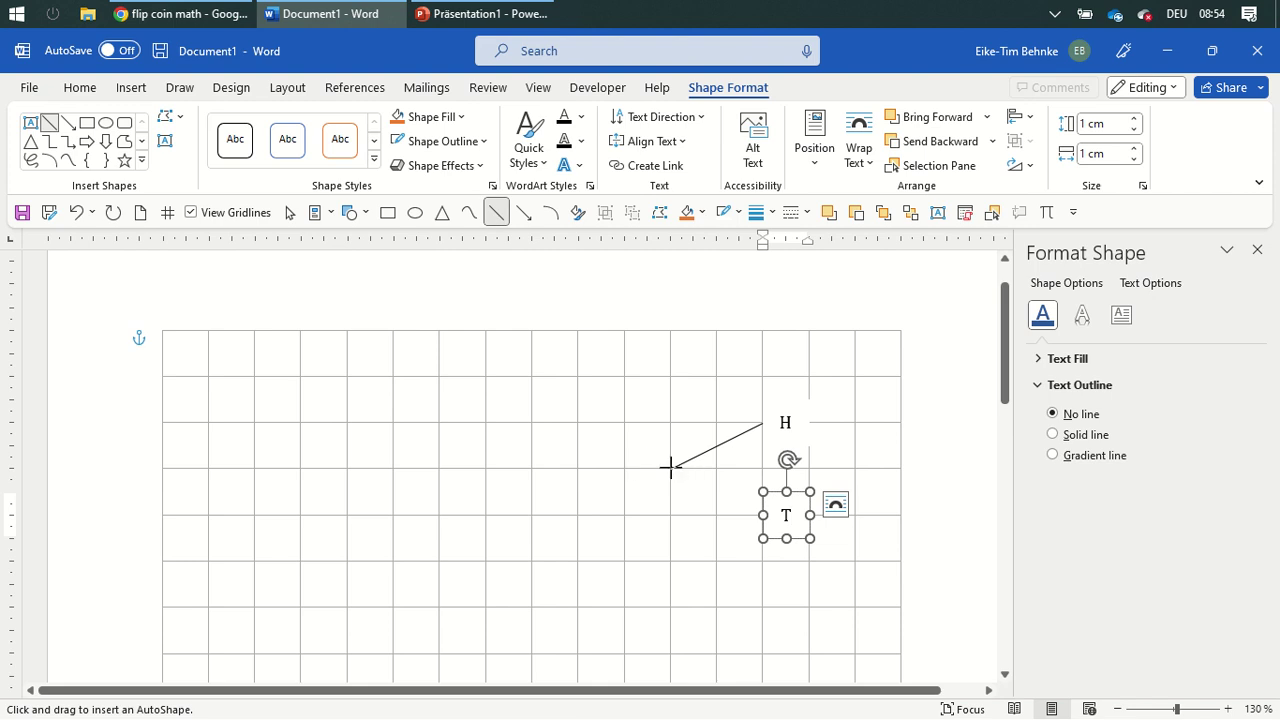
pyautogui.moveTo(670, 467); pyautogui.dragTo(762, 516)
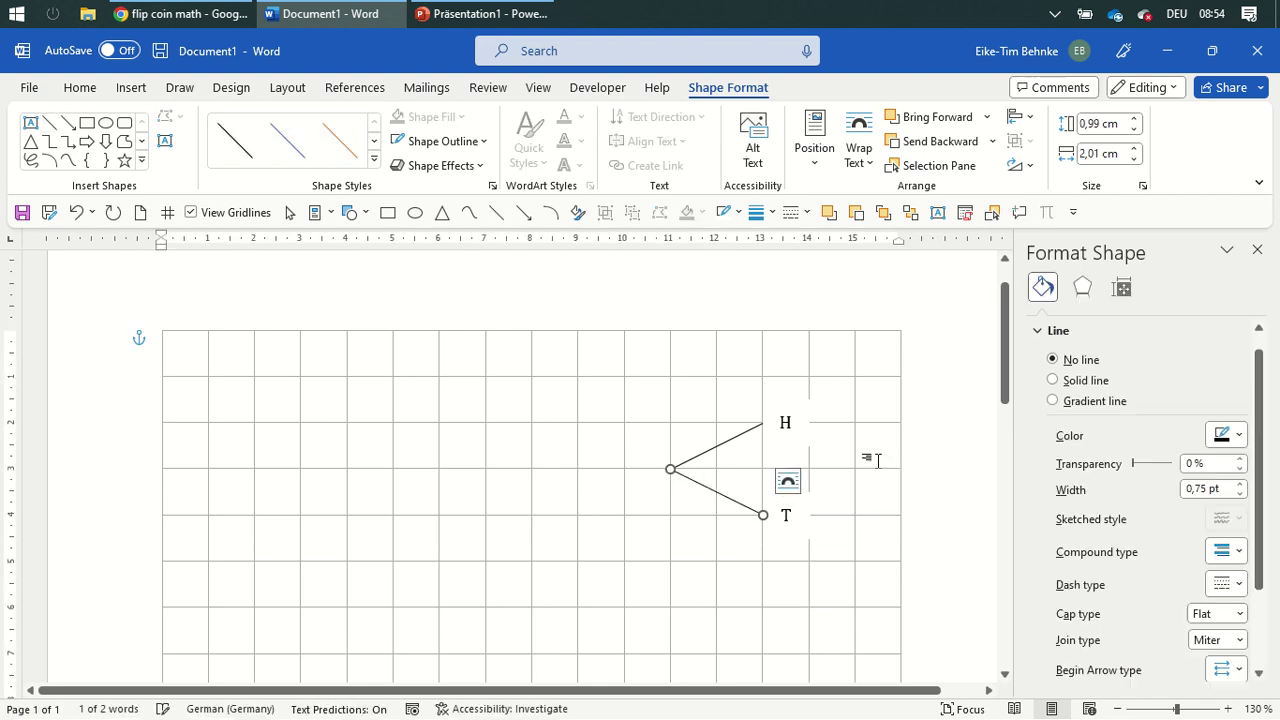
pyautogui.click(814, 440)
# Step: Place a copy of the H box at the root of the tree
pyautogui.click(797, 403)
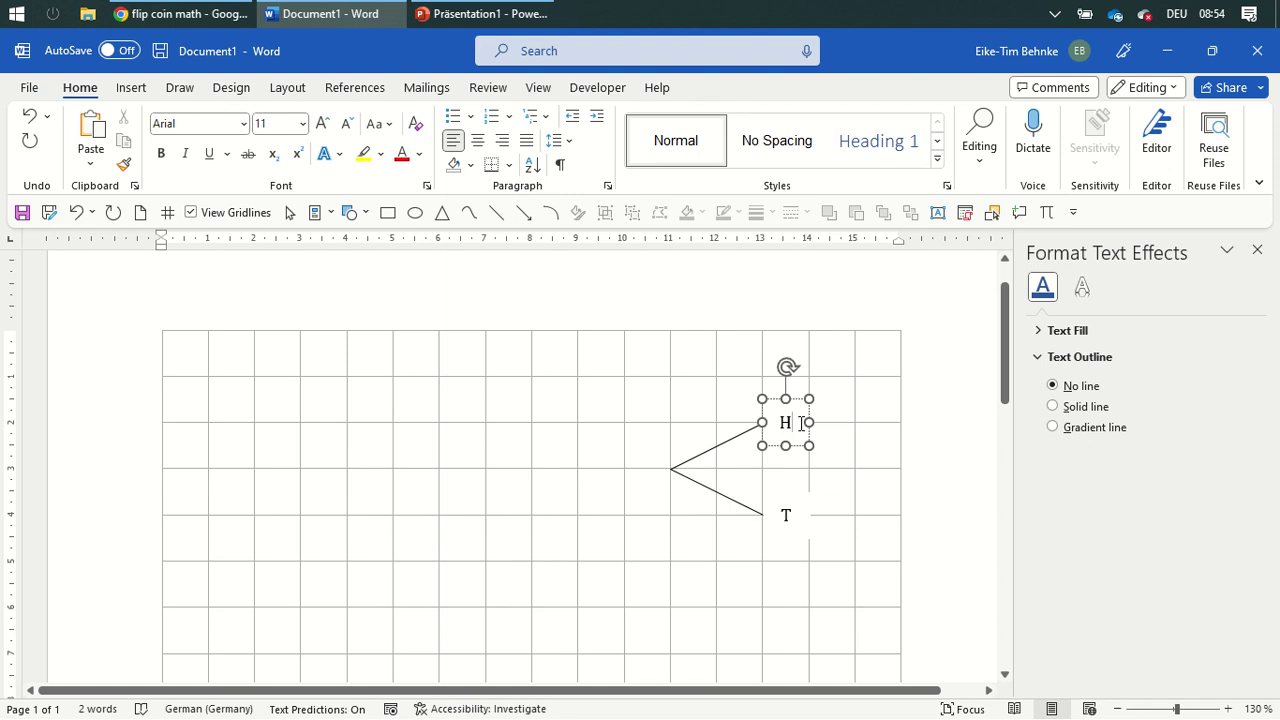
pyautogui.moveTo(797, 403)
pyautogui.mouseDown()
pyautogui.moveTo(655, 458)
pyautogui.moveTo(653, 445)
pyautogui.mouseUp()
pyautogui.click(696, 458)
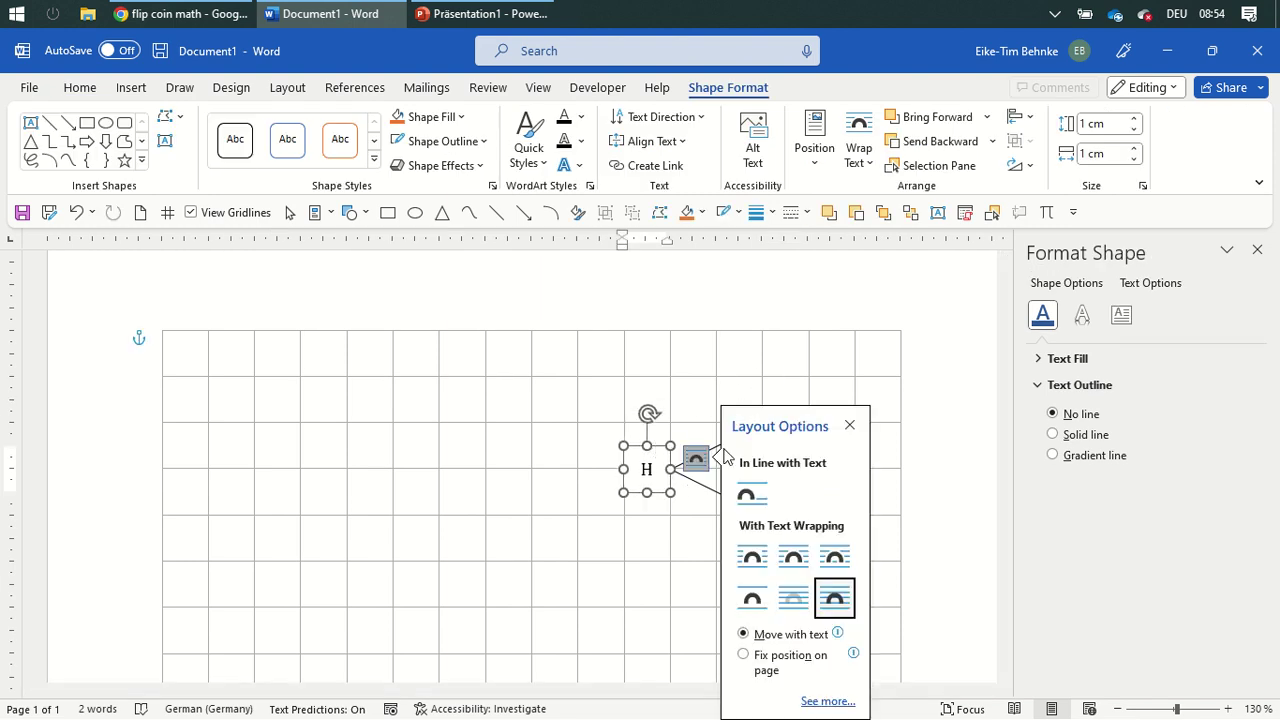
pyautogui.click(690, 380)
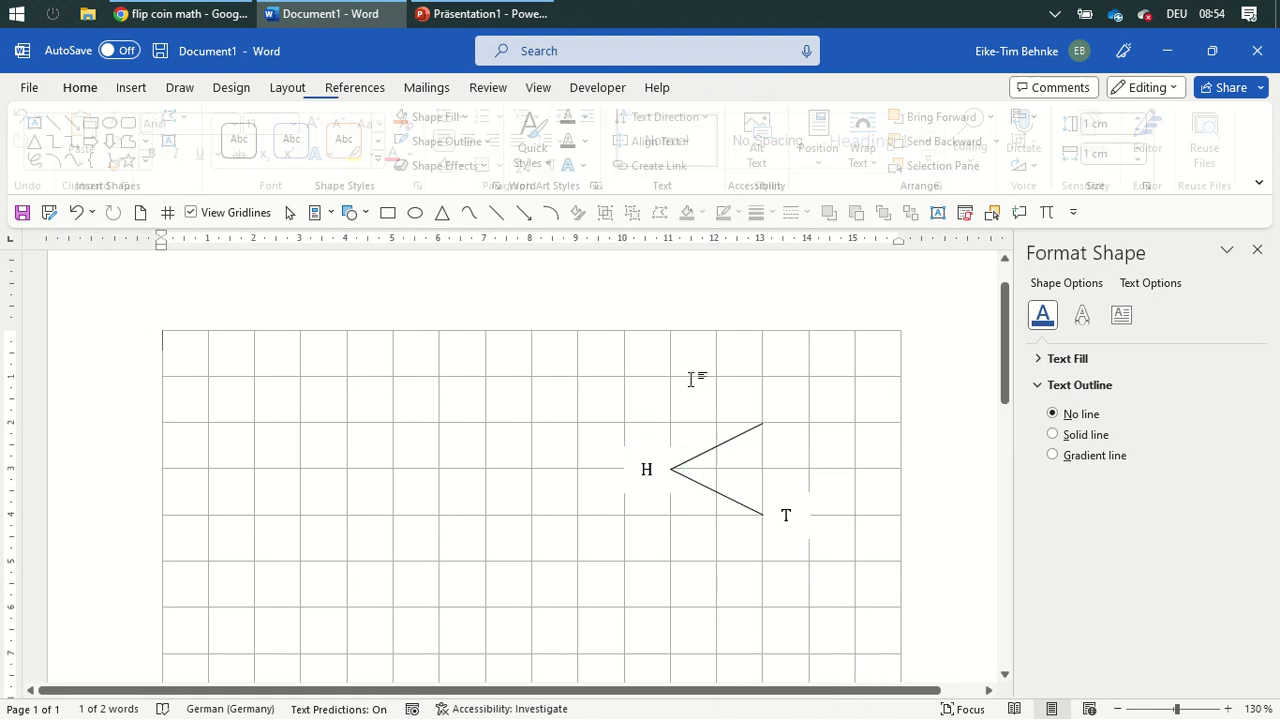
pyautogui.hotkey('ctrl', 'z')
pyautogui.hotkey('ctrl', 'z')
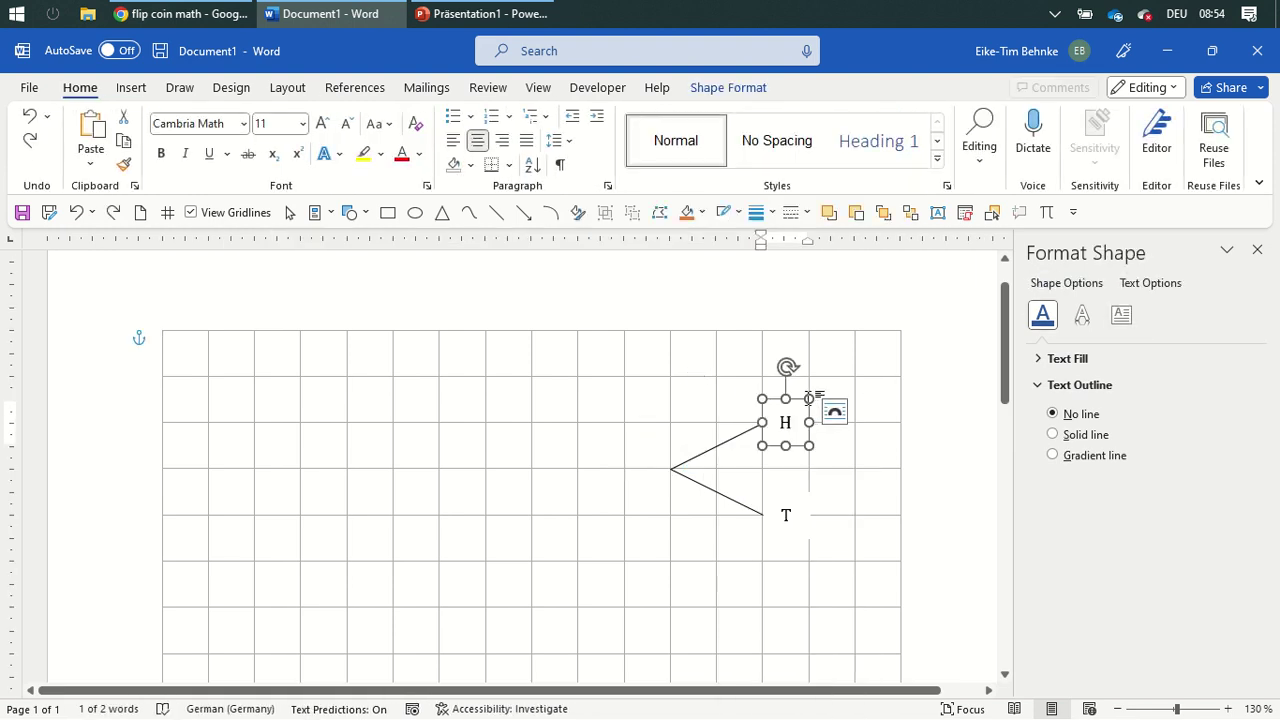
pyautogui.moveTo(795, 402); pyautogui.dragTo(643, 424)
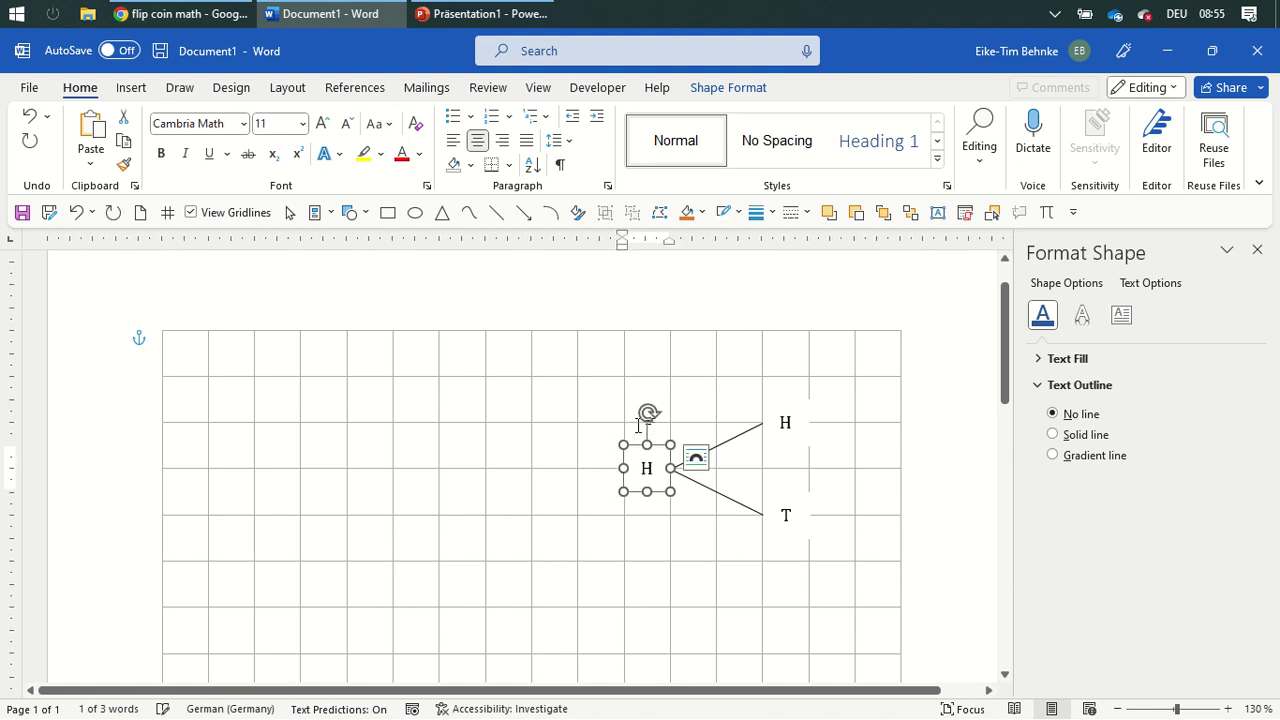
# Step: Copy the H box above the upper branch and fill it with a stacked 1/2 fraction equation
pyautogui.click(522, 444)
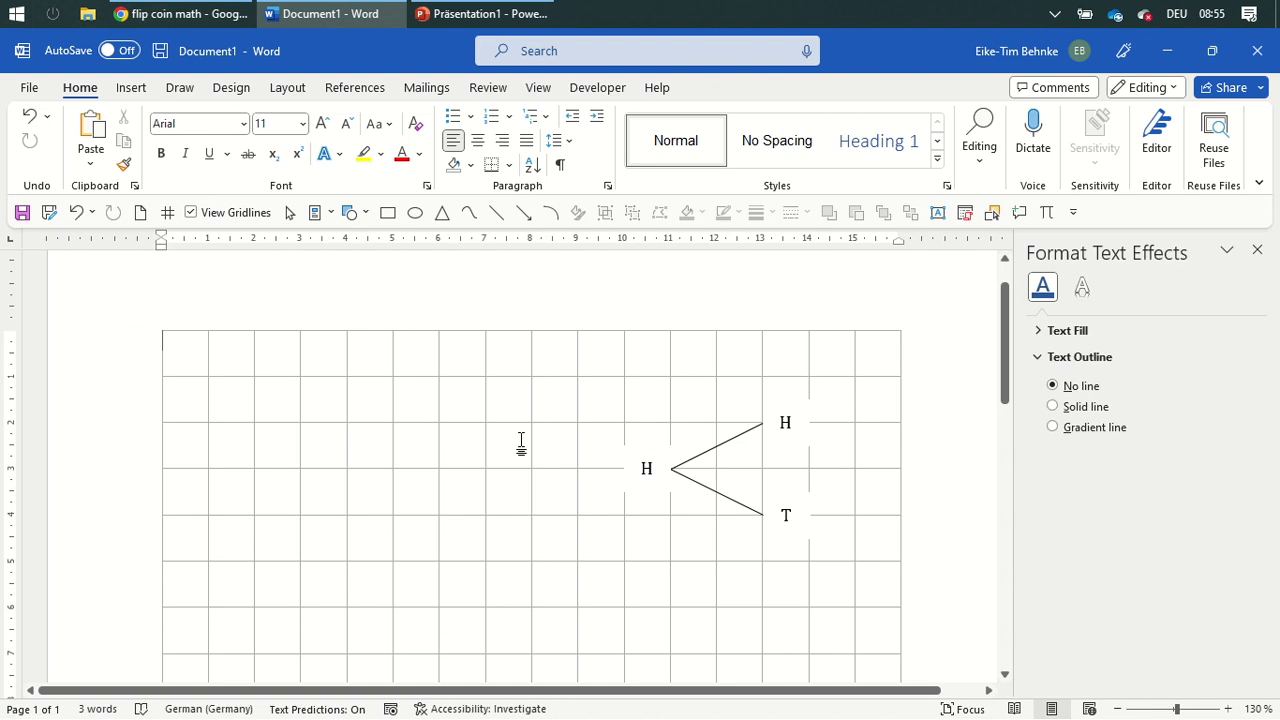
pyautogui.click(816, 436)
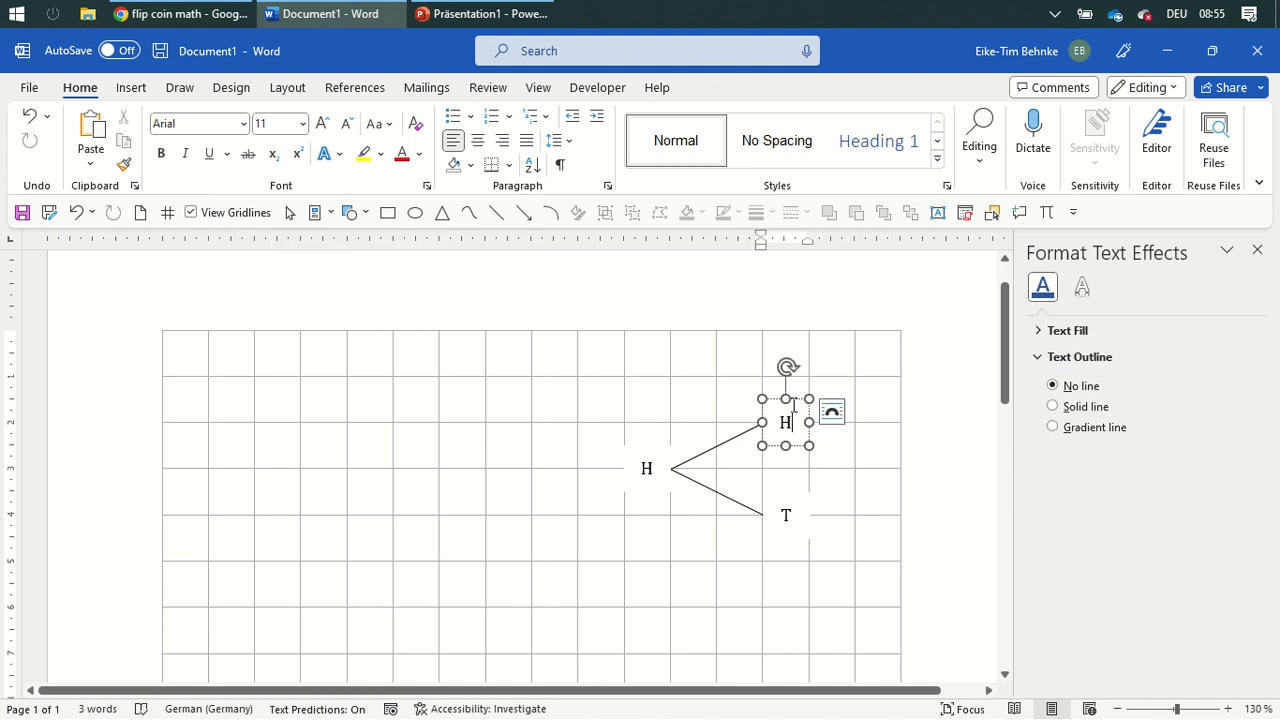
pyautogui.moveTo(816, 436); pyautogui.dragTo(679, 359)
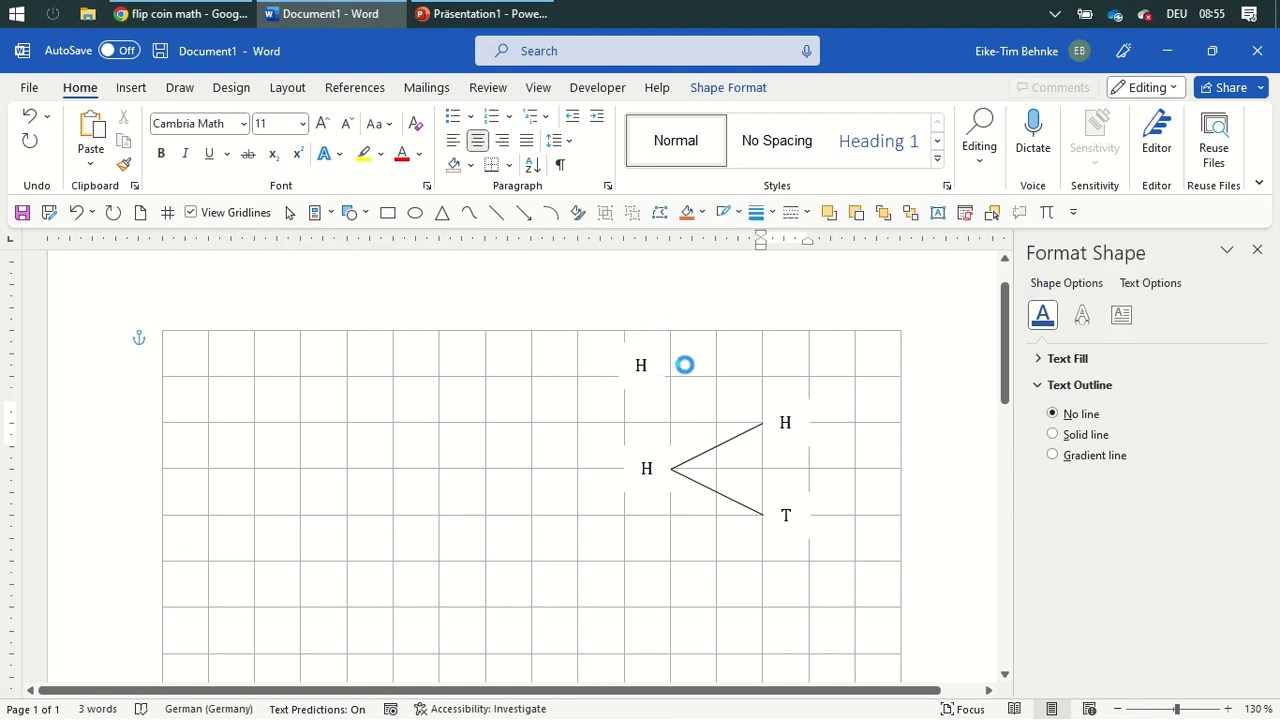
pyautogui.moveTo(641, 388); pyautogui.dragTo(641, 411)
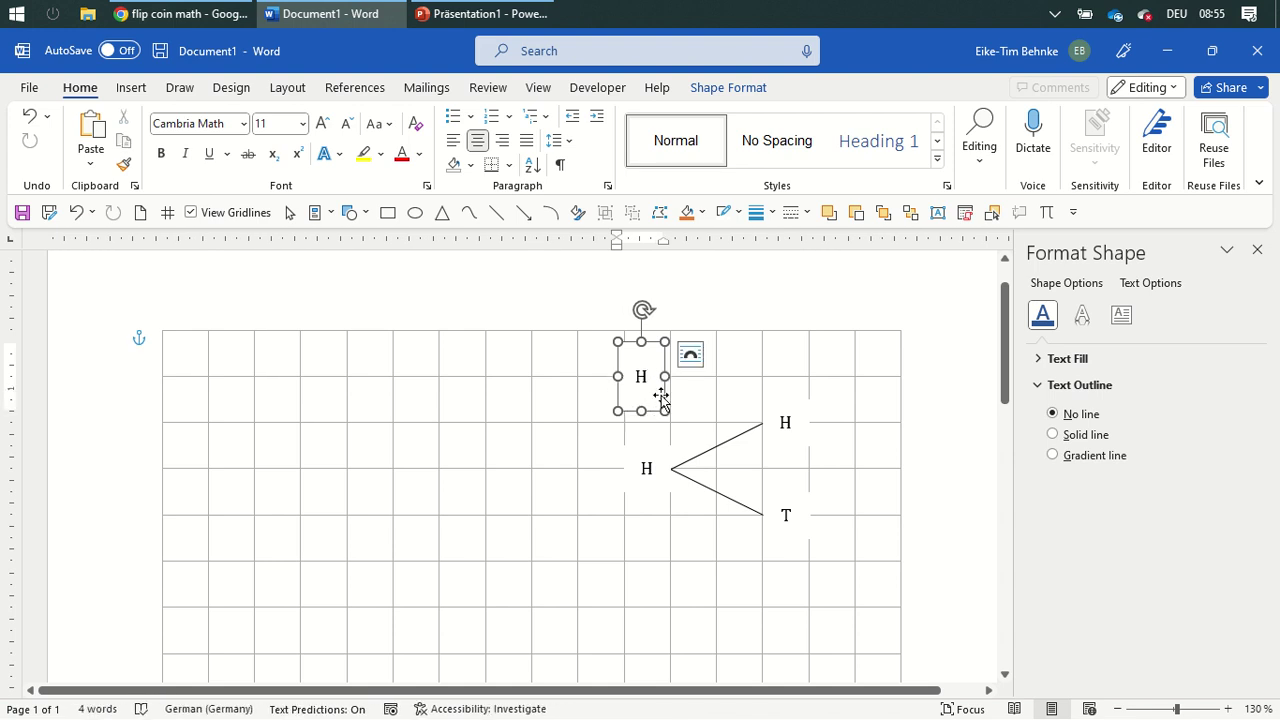
pyautogui.click(1047, 213)
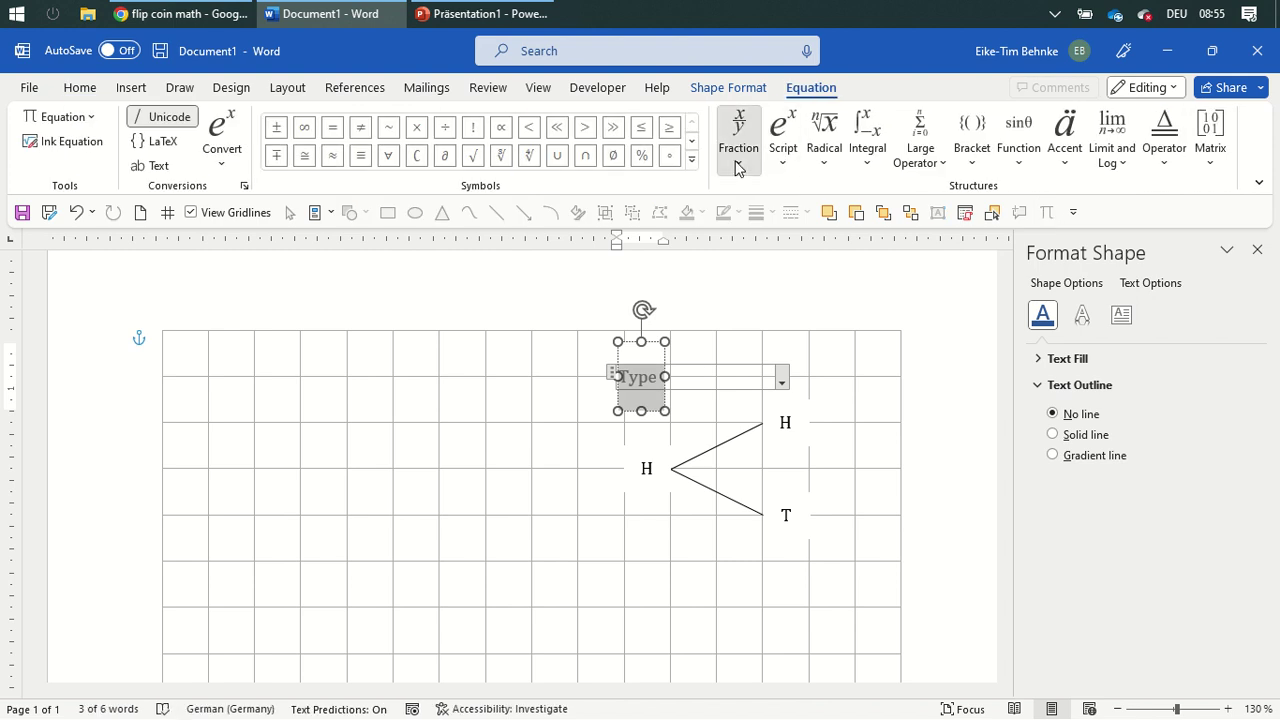
pyautogui.click(737, 165)
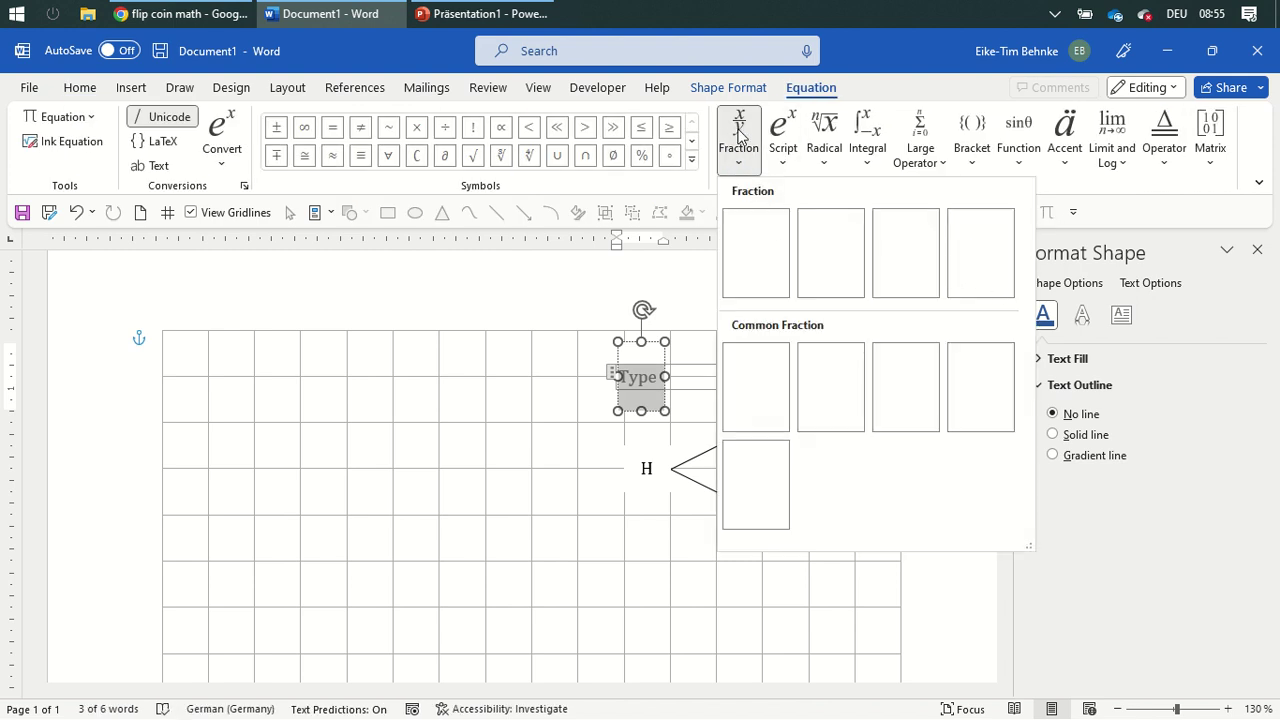
pyautogui.click(982, 259)
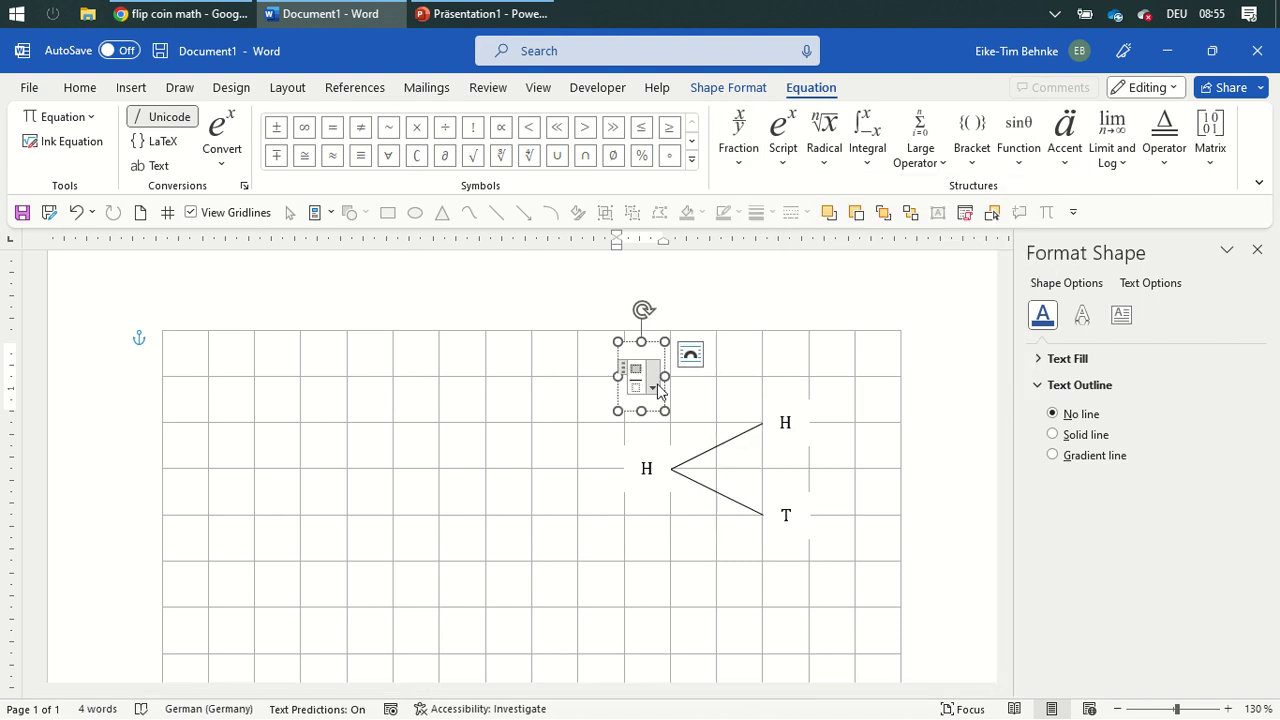
pyautogui.write('1')
pyautogui.press('Down')
pyautogui.write('2')
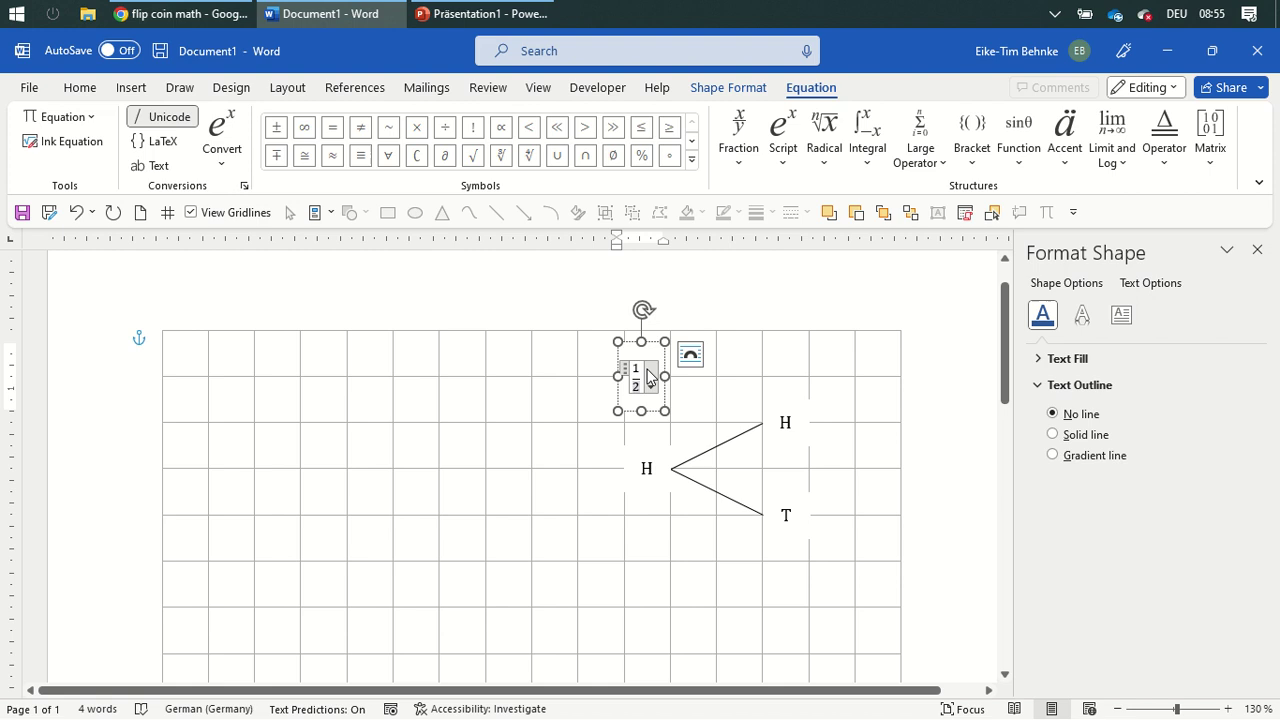
pyautogui.moveTo(648, 345); pyautogui.dragTo(726, 377)
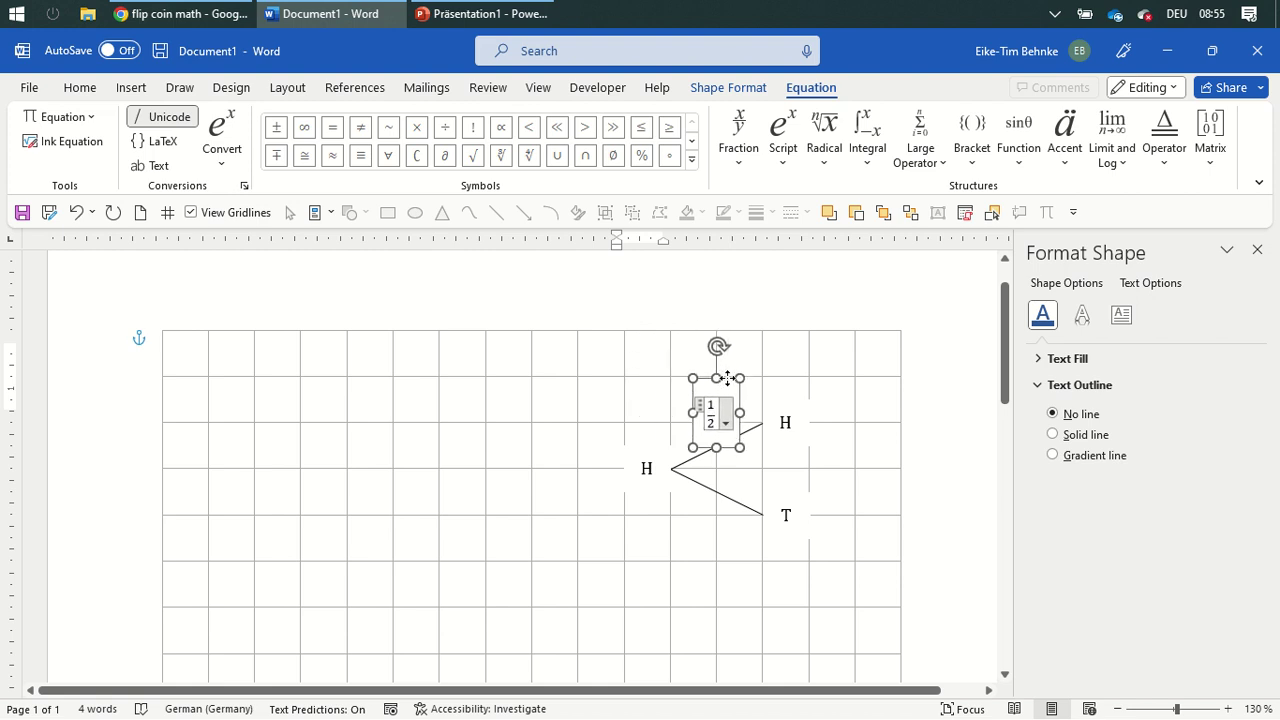
# Step: Copy the 1/2 label to the lower branch and send the upper label behind the line
pyautogui.click(771, 397)
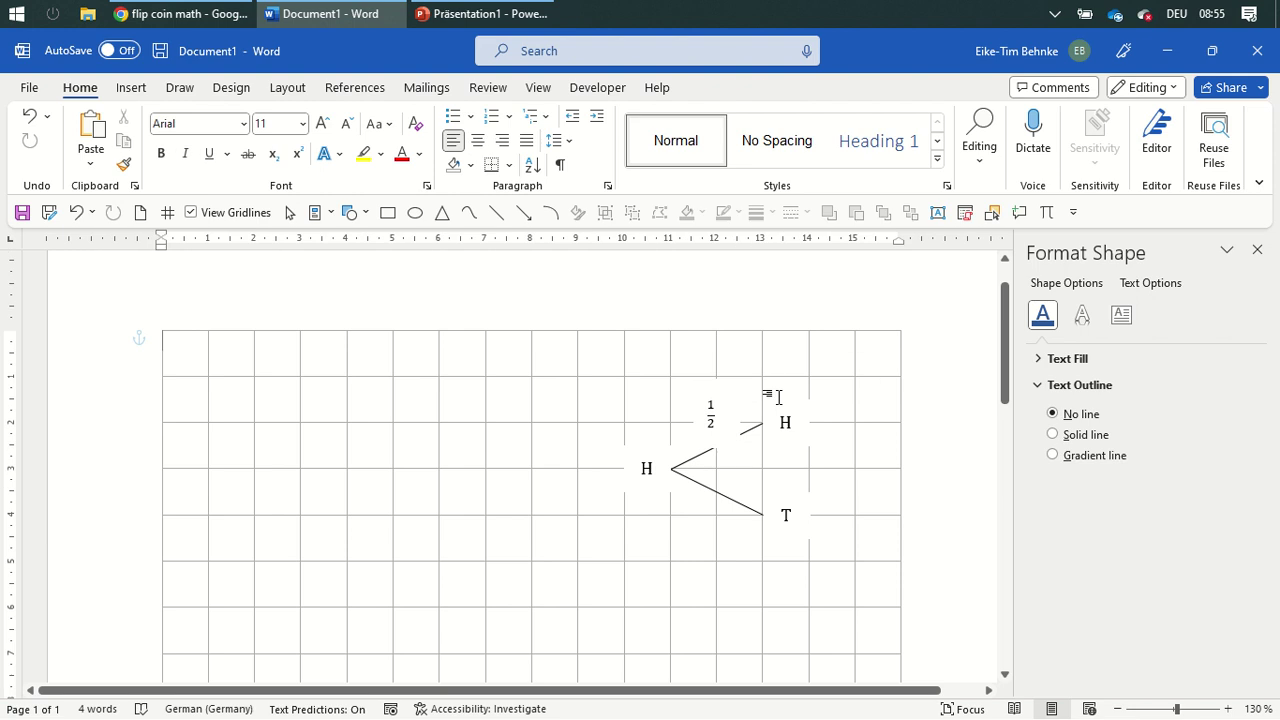
pyautogui.click(727, 385)
pyautogui.moveTo(726, 385); pyautogui.dragTo(726, 478)
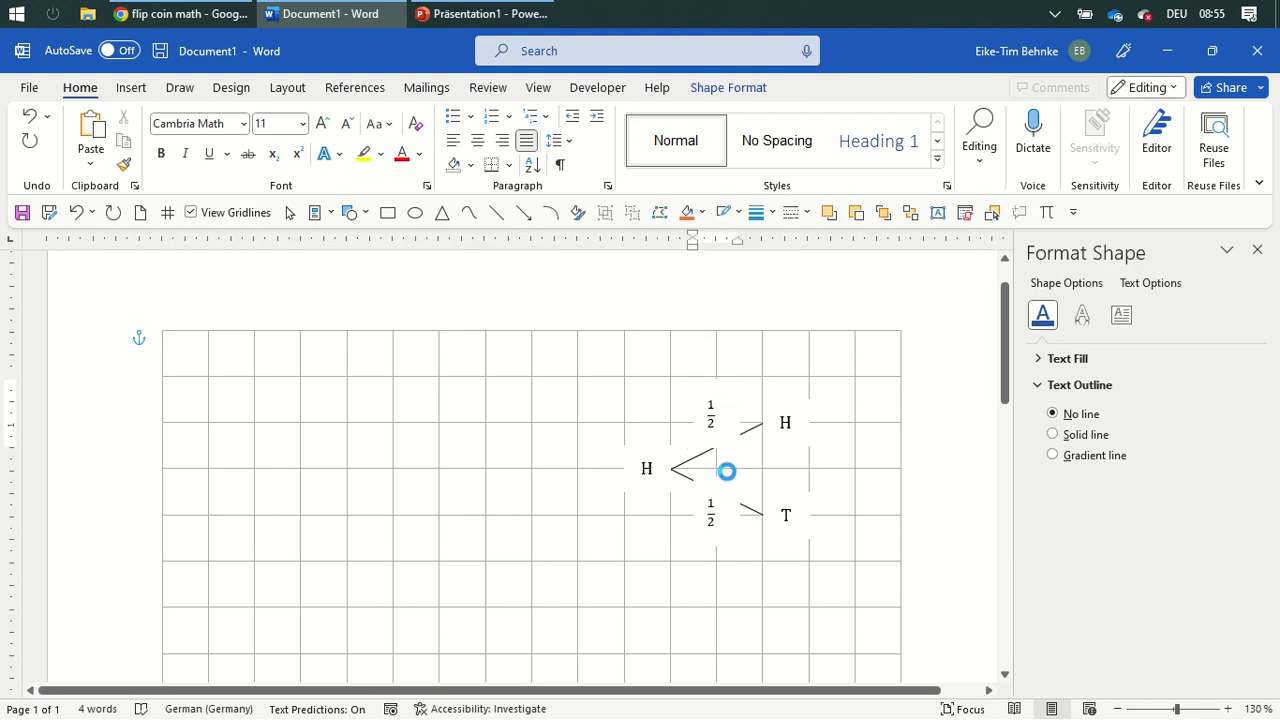
pyautogui.click(729, 378)
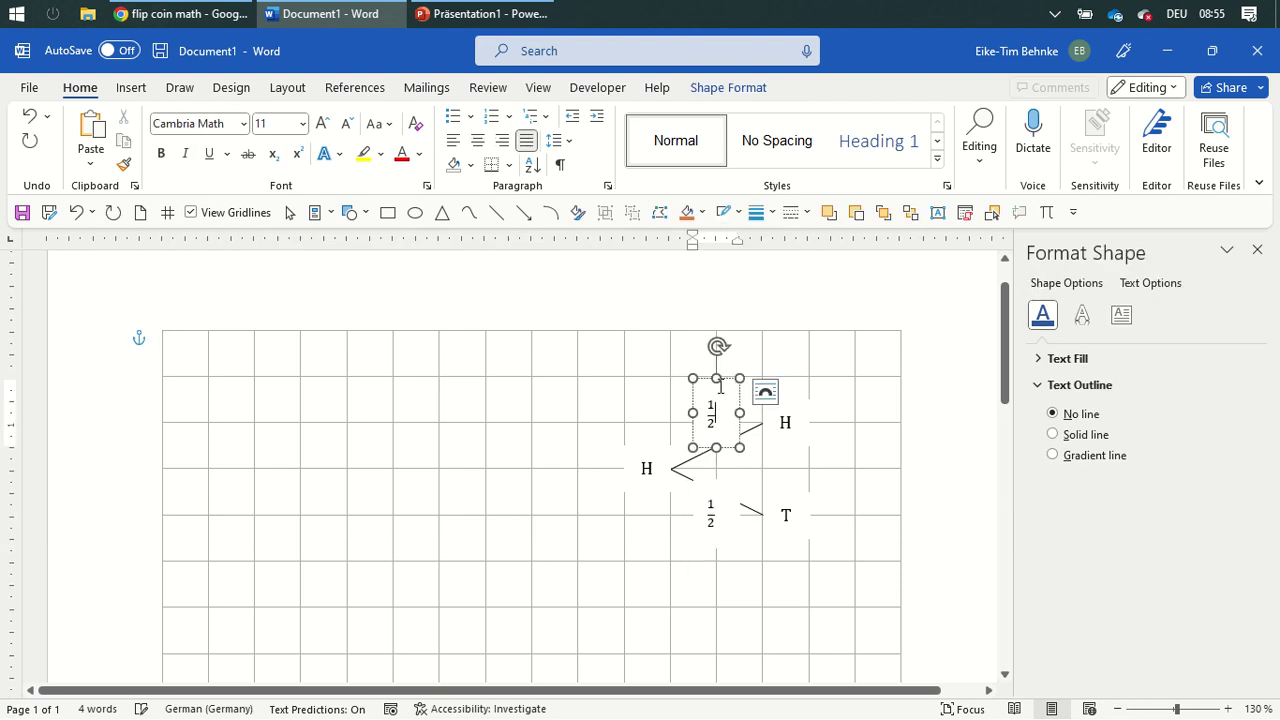
pyautogui.click(912, 220)
pyautogui.click(724, 505)
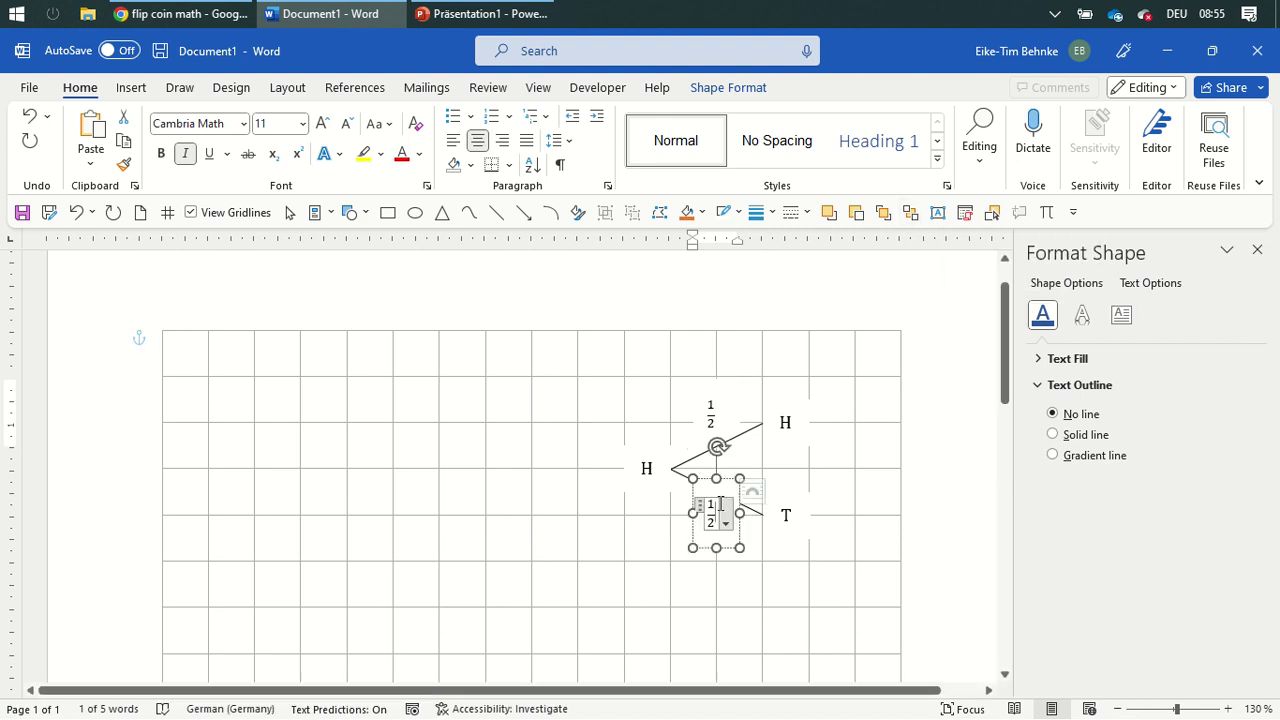
pyautogui.click(830, 528)
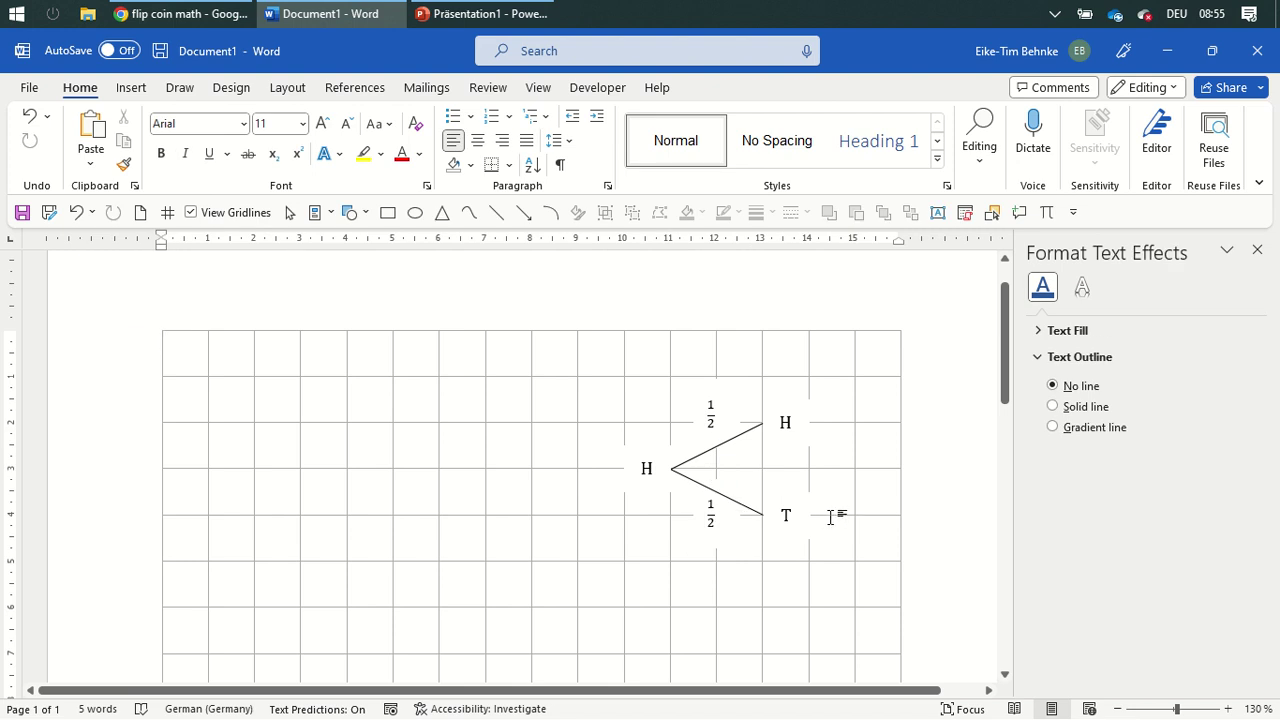
pyautogui.scroll(-1, 830, 517)
pyautogui.scroll(1, 840, 515)
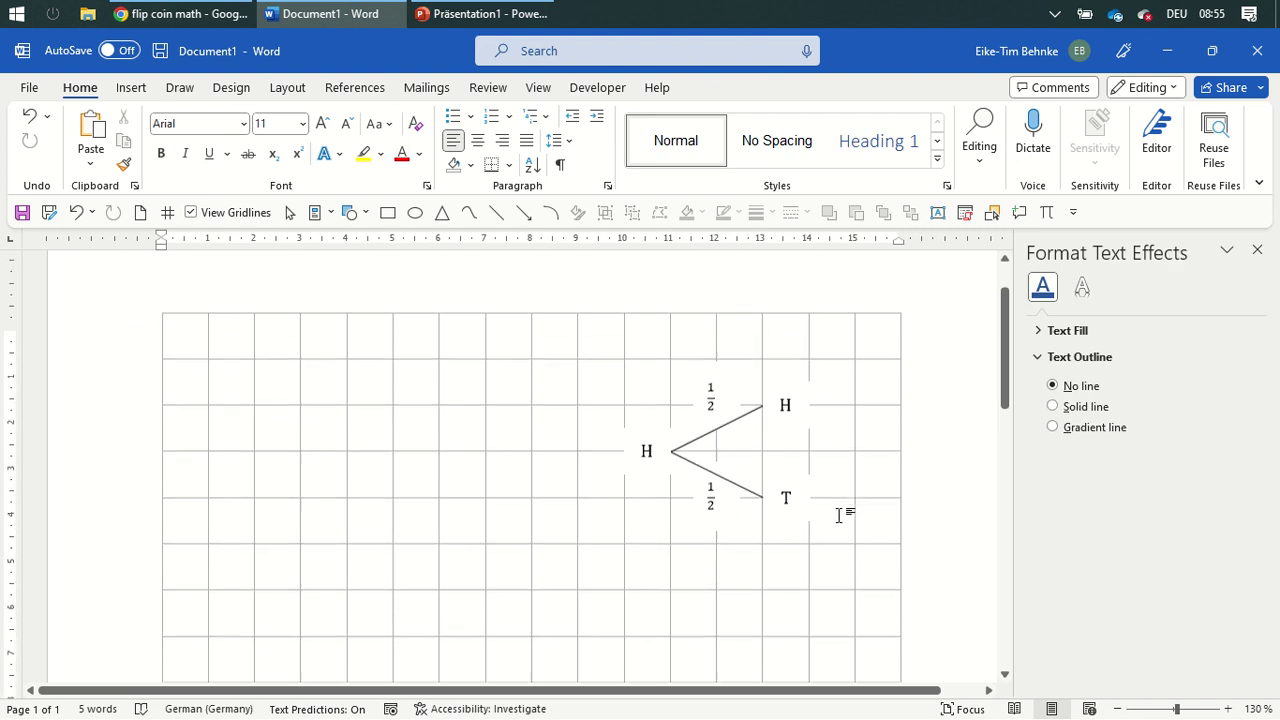
# Step: Draw two branch lines from a new root point, one up to H and one down-right
pyautogui.click(497, 212)
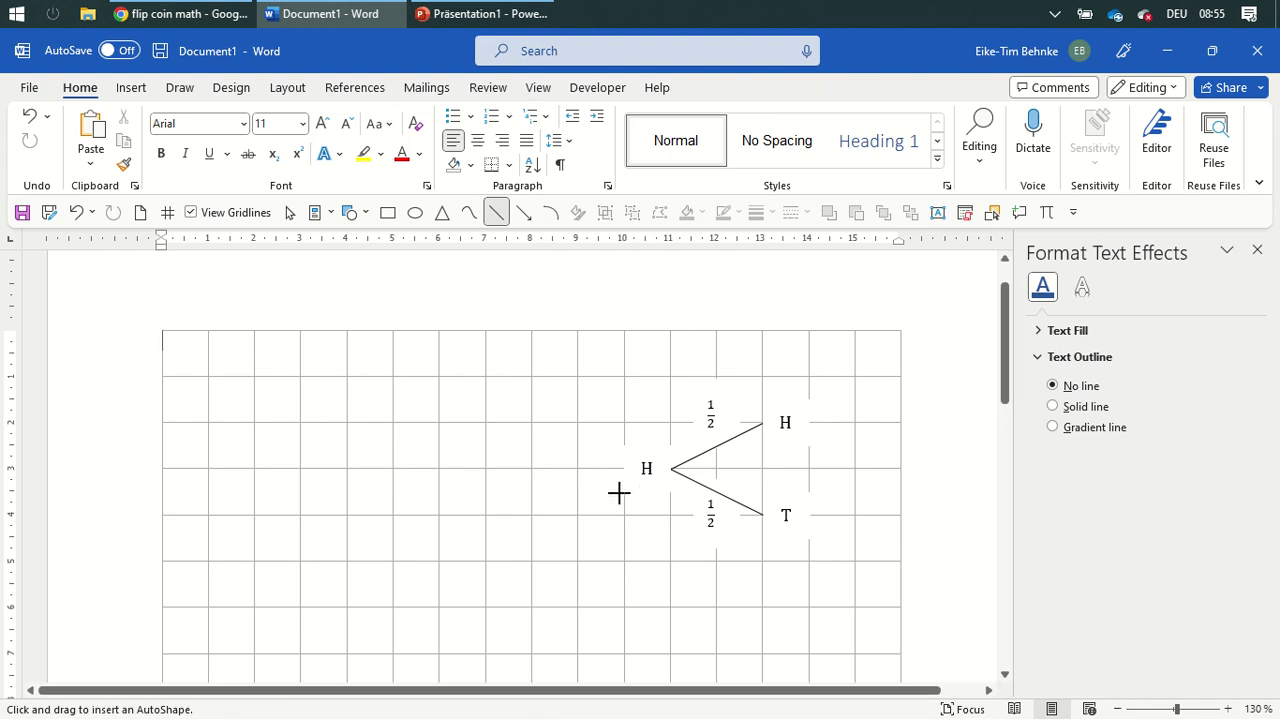
pyautogui.moveTo(621, 469); pyautogui.dragTo(532, 560)
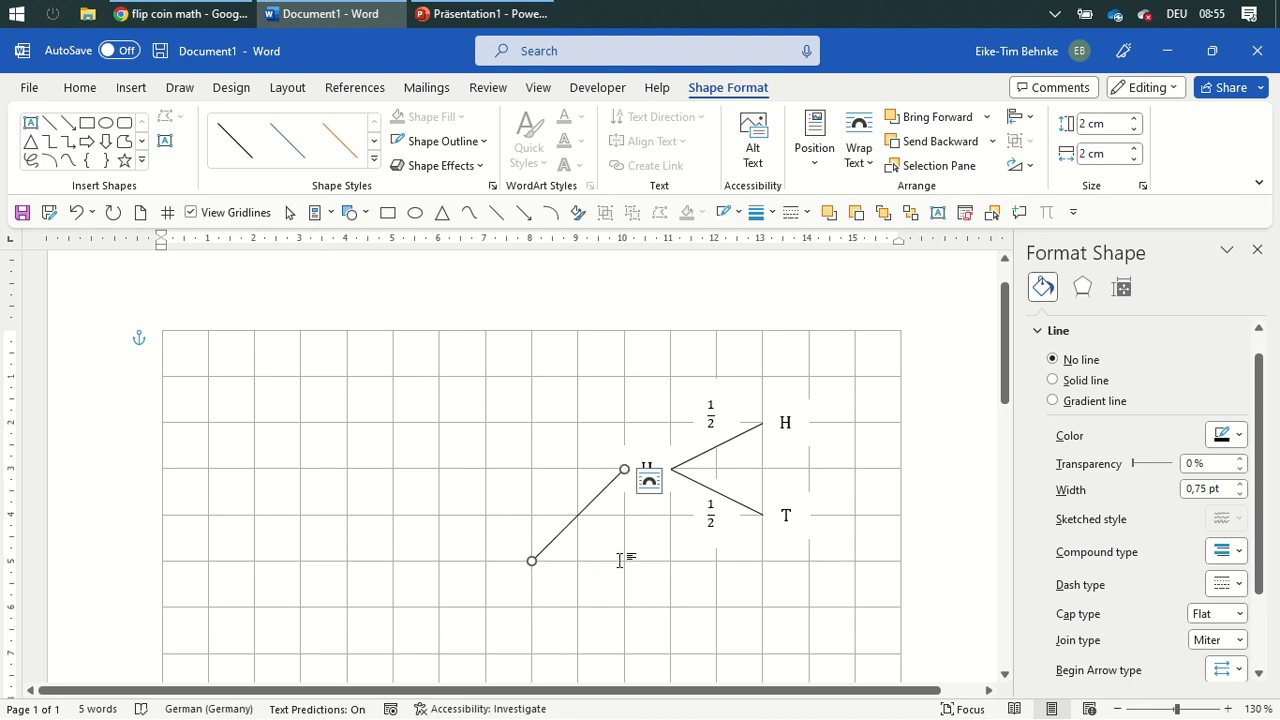
pyautogui.scroll(-1, 897, 553)
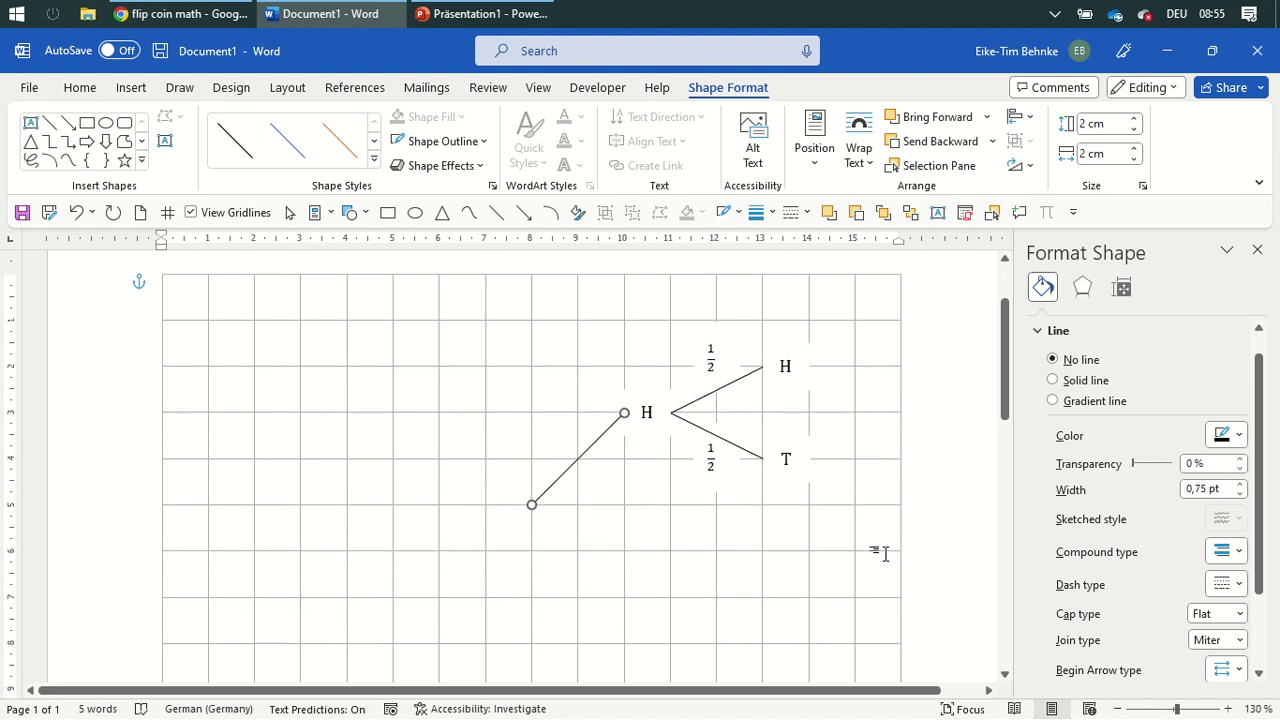
pyautogui.click(496, 213)
pyautogui.moveTo(531, 505); pyautogui.dragTo(624, 597)
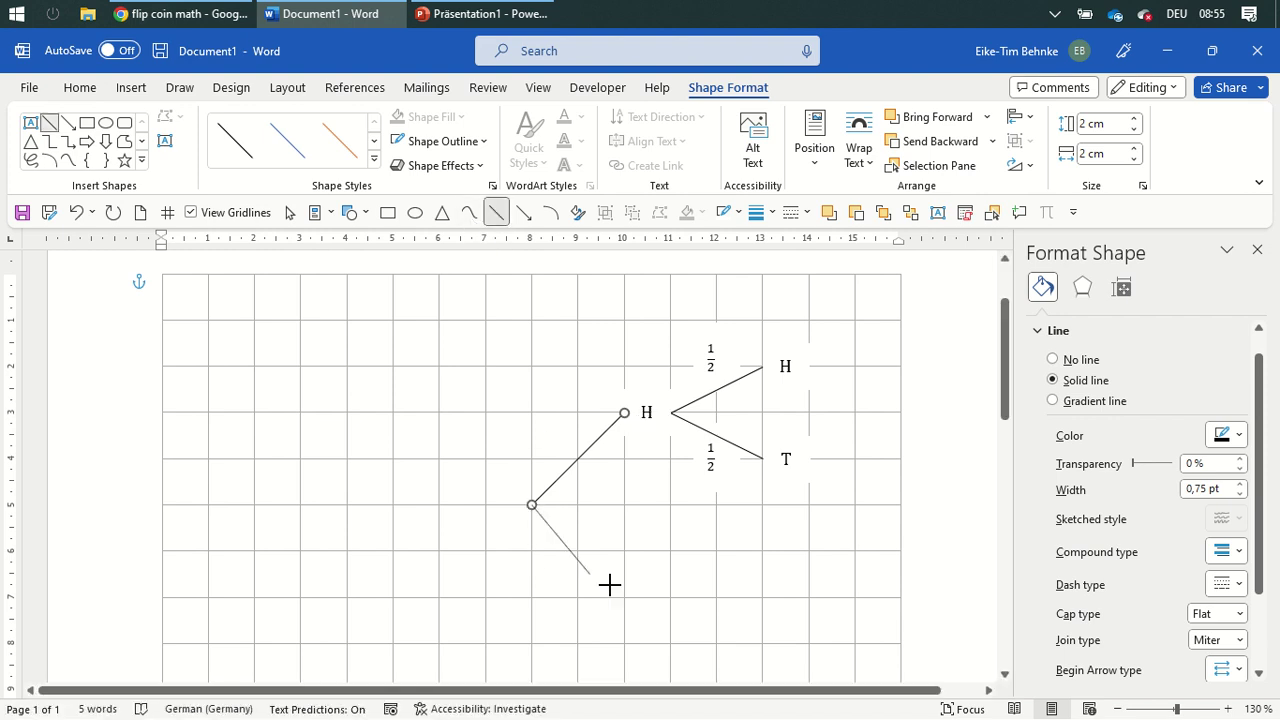
# Step: Place a copy of the T box at the end of the new lower branch
pyautogui.click(655, 408)
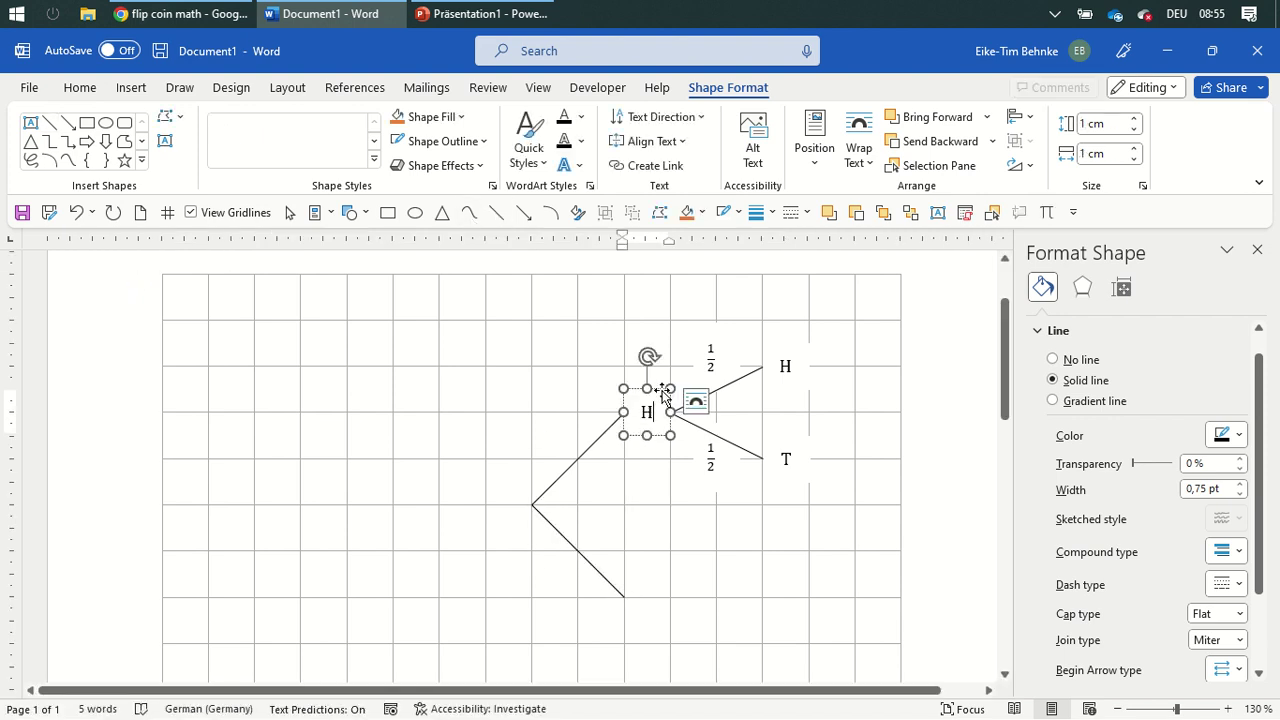
pyautogui.click(797, 443)
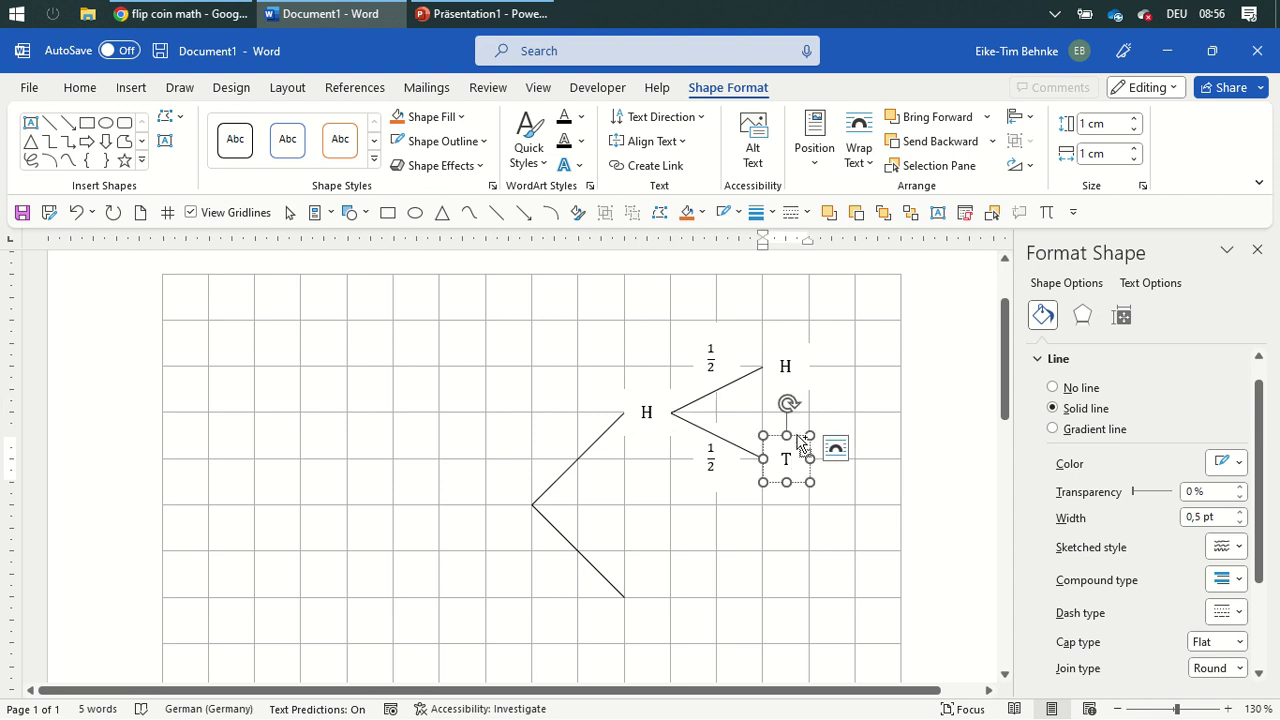
pyautogui.keyDown('ctrl'); pyautogui.moveTo(797, 443); pyautogui.dragTo(647, 580); pyautogui.keyUp('ctrl')
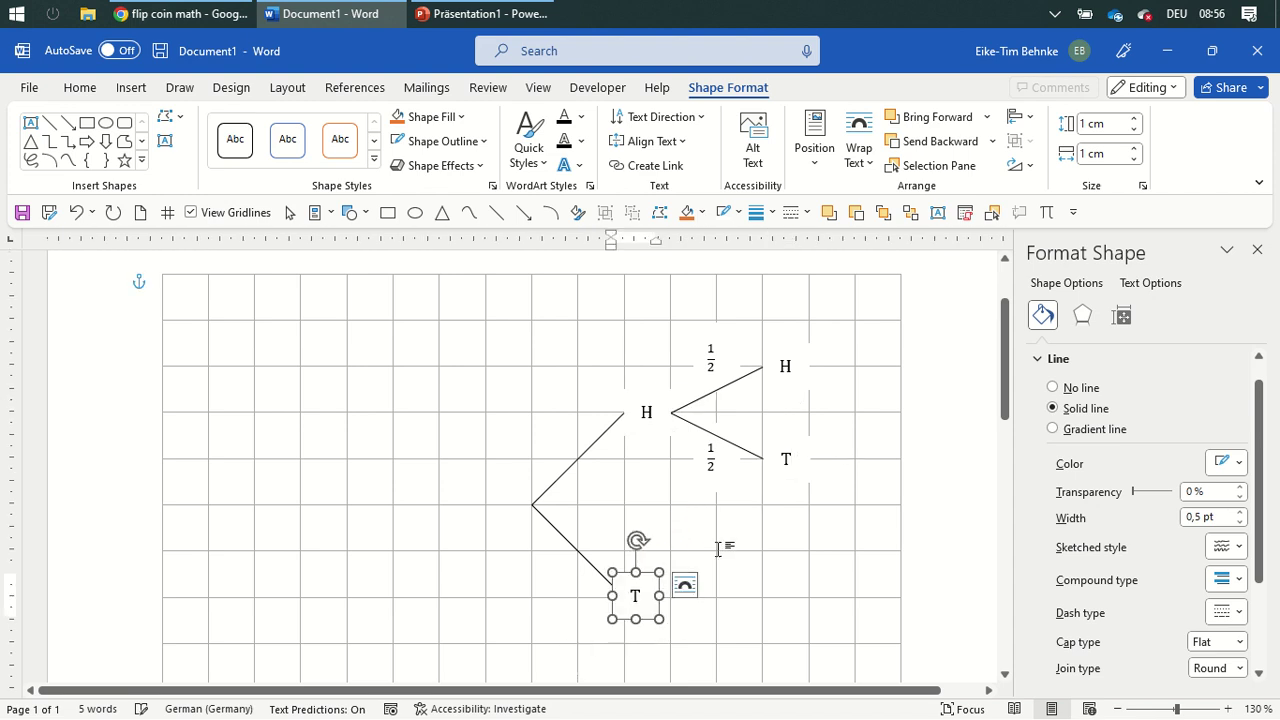
pyautogui.press('Right')
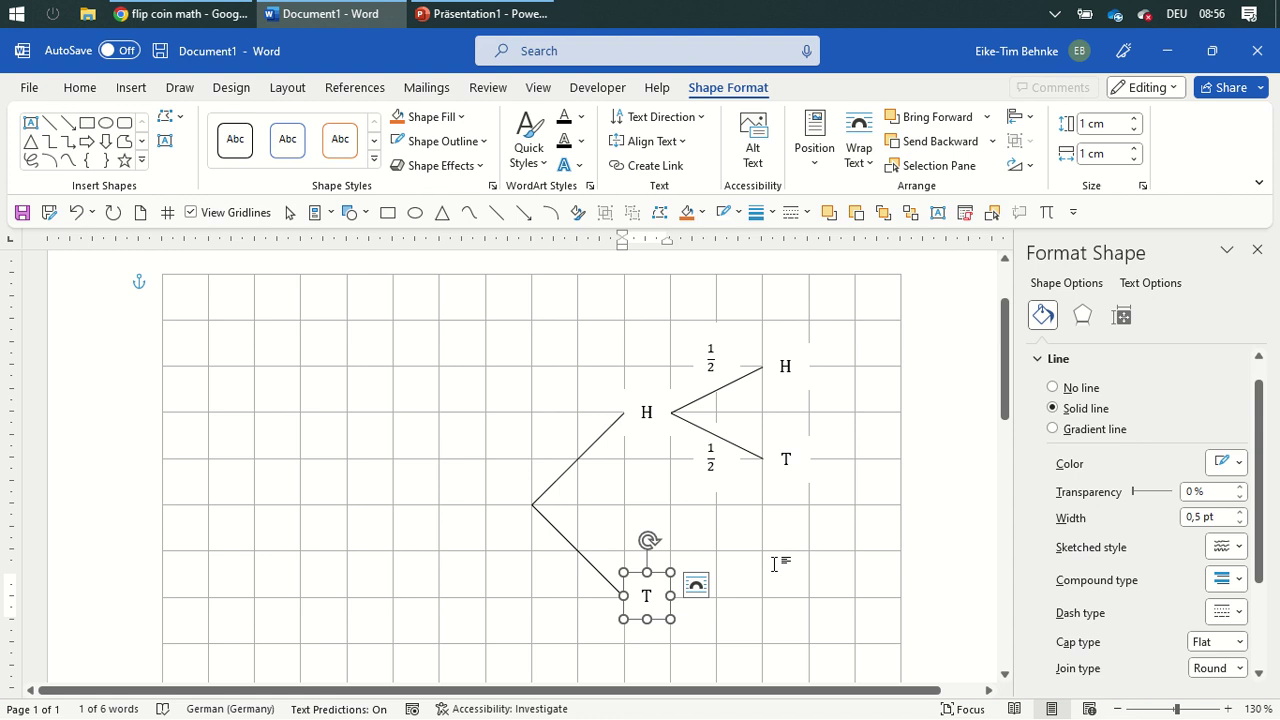
pyautogui.click(774, 564)
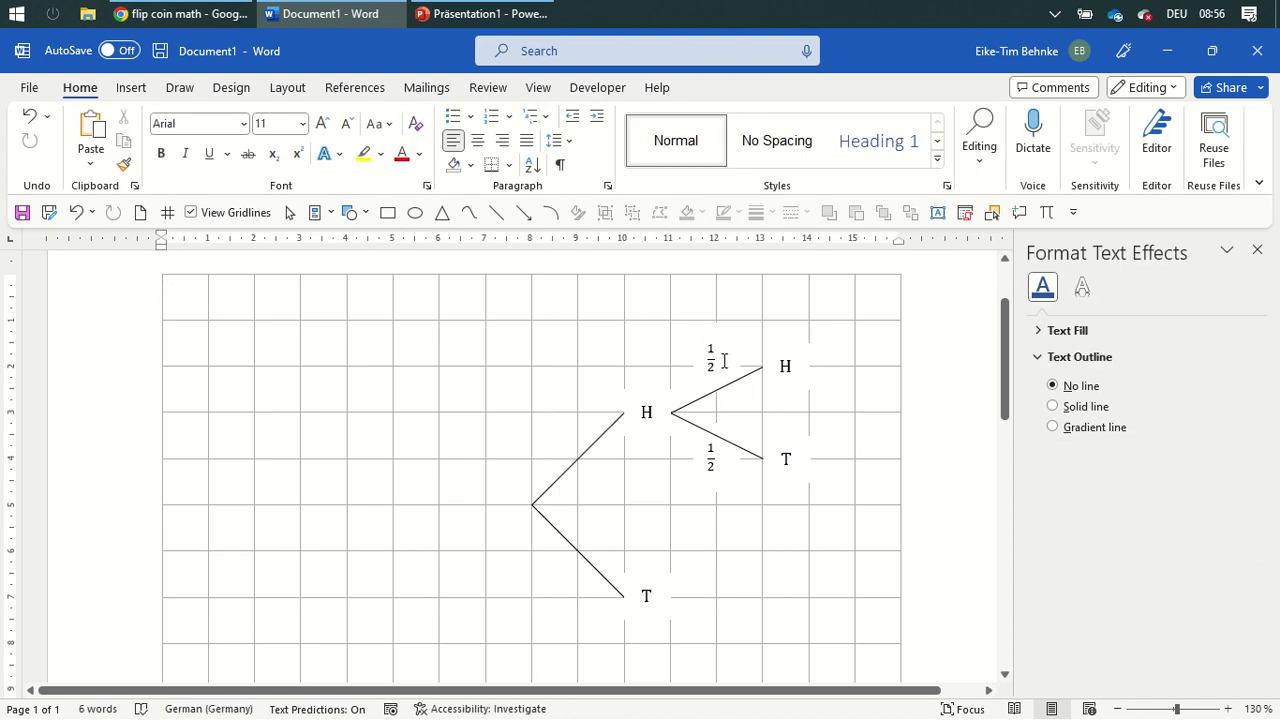
# Step: Place copies of the 1/2 label beside the upper and lower root branches
pyautogui.click(724, 361)
pyautogui.moveTo(730, 338); pyautogui.dragTo(586, 374)
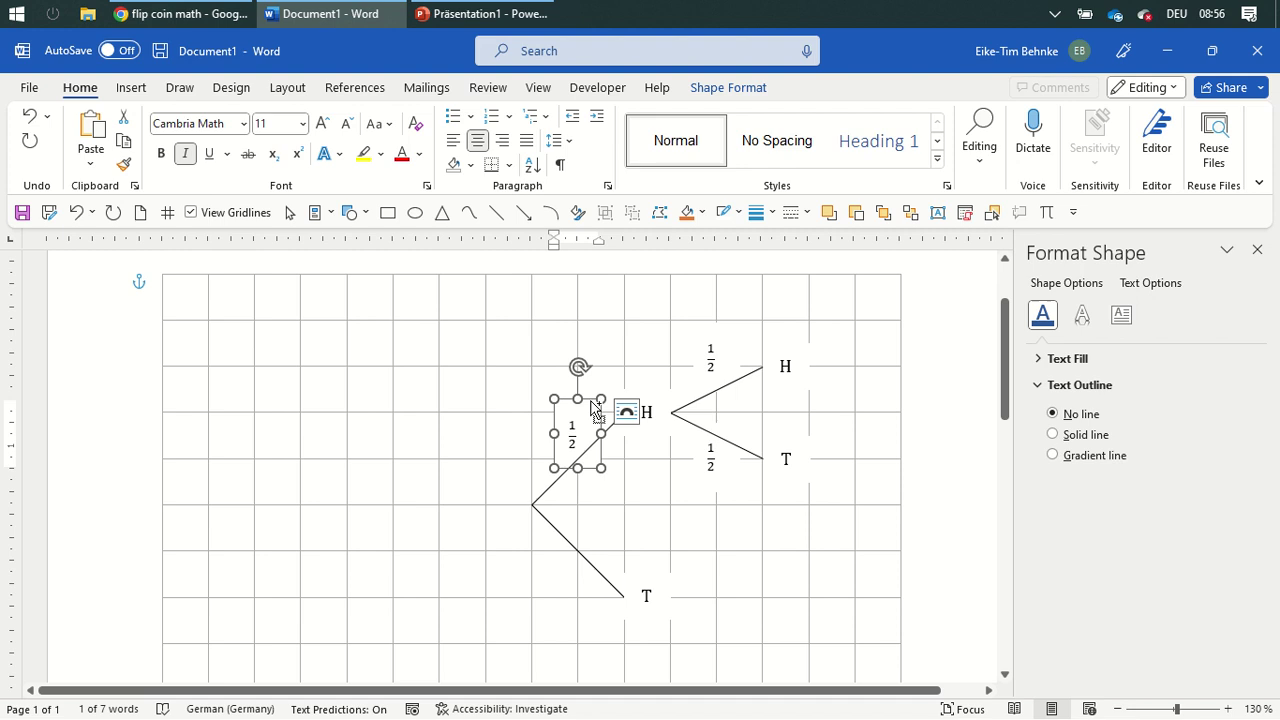
pyautogui.moveTo(590, 404); pyautogui.dragTo(590, 545)
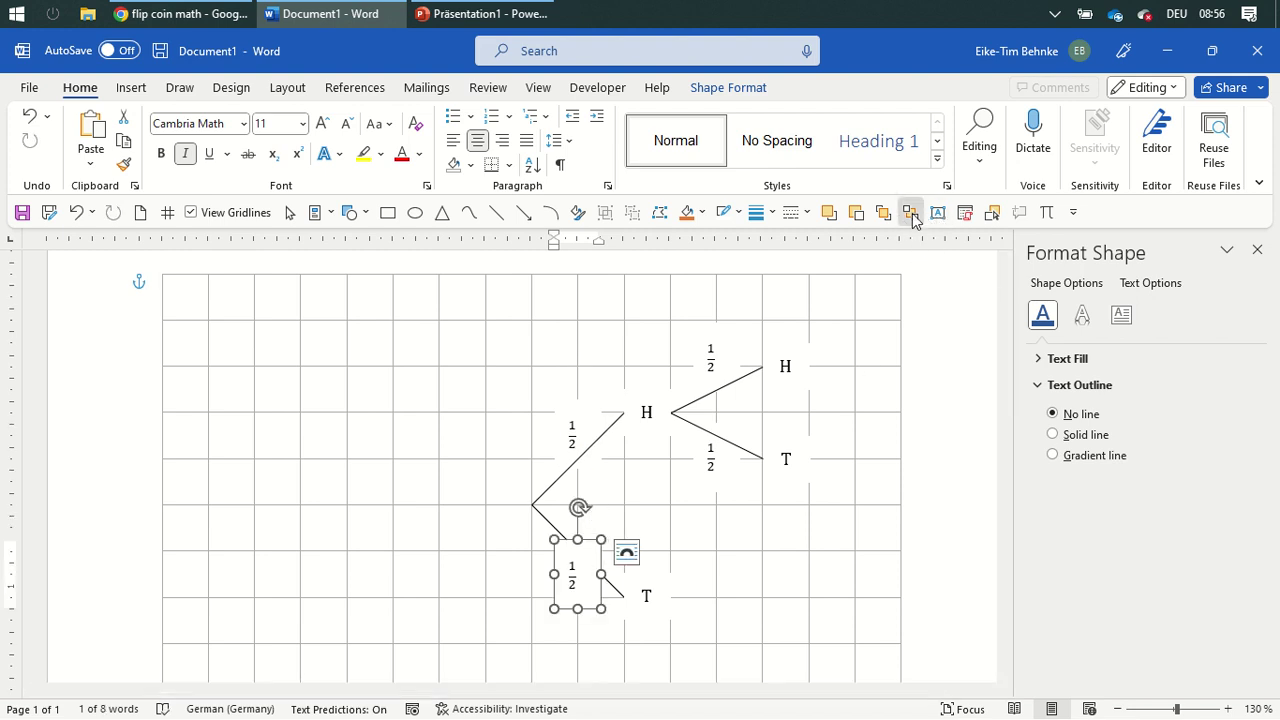
pyautogui.click(800, 576)
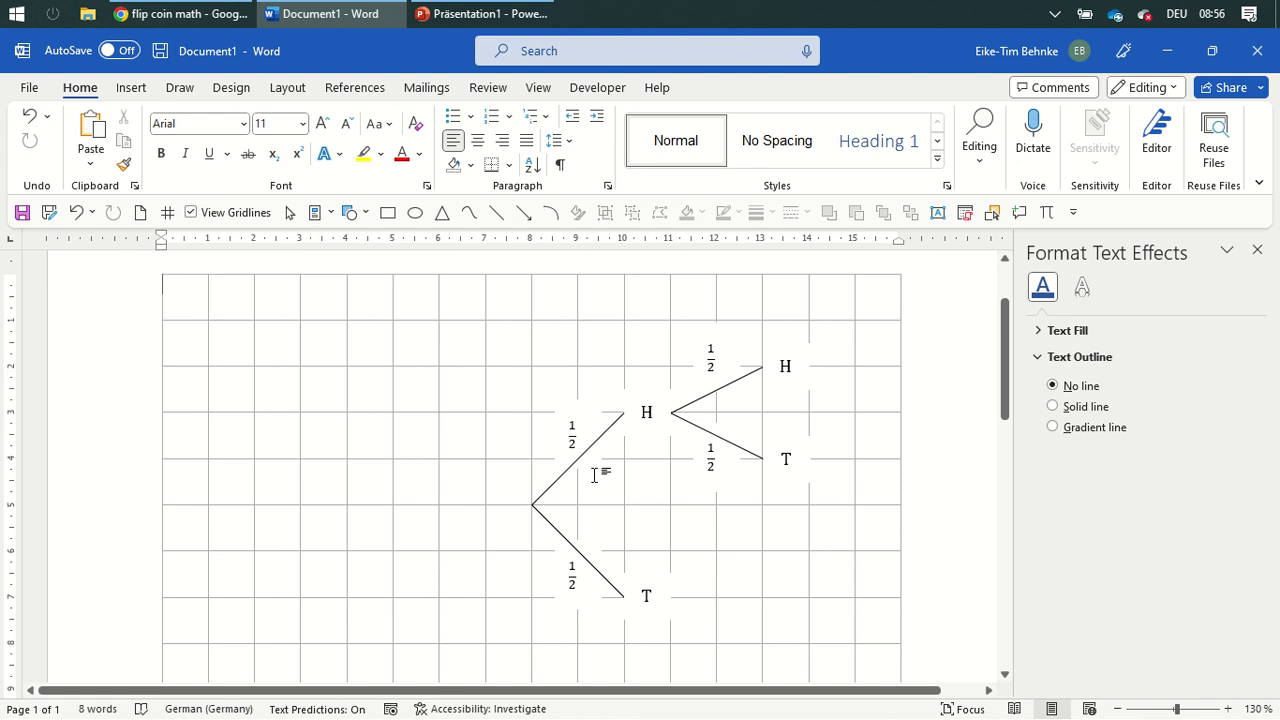
# Step: Copy the H node's sub-branches and 1/2 labels onto the lower T node, then preview without gridlines
pyautogui.click(299, 220)
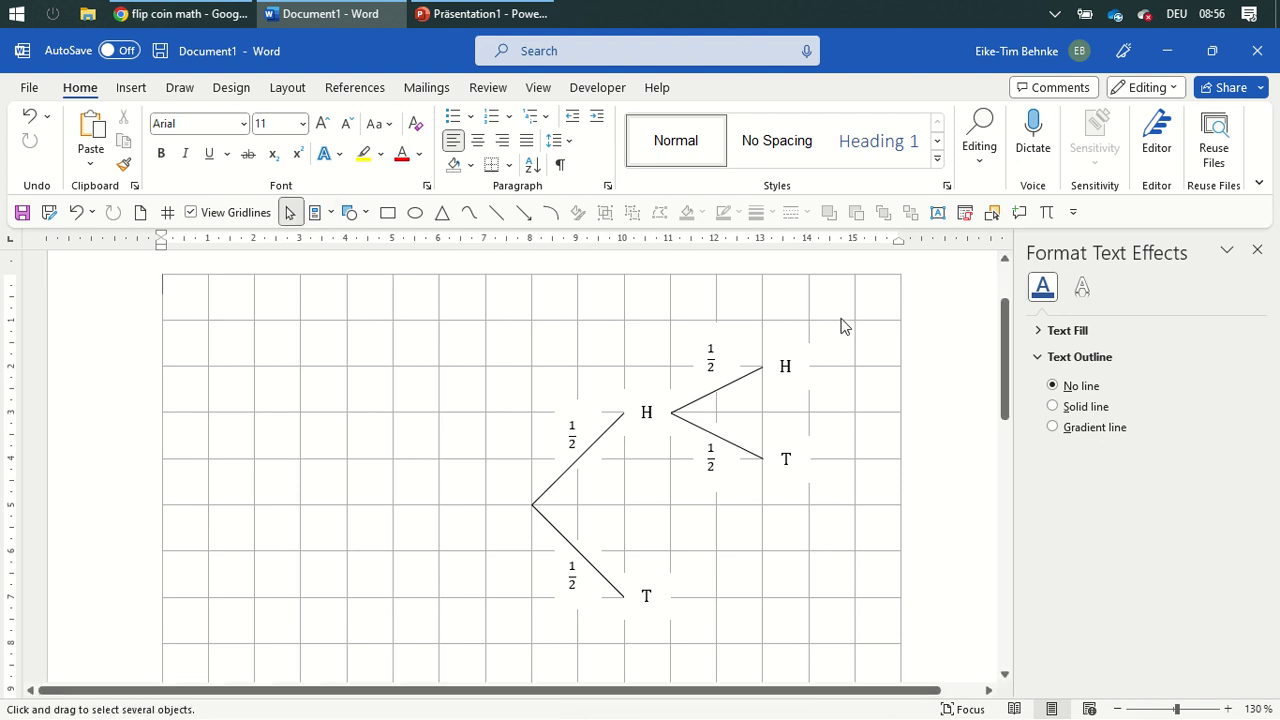
pyautogui.moveTo(858, 299); pyautogui.dragTo(652, 550)
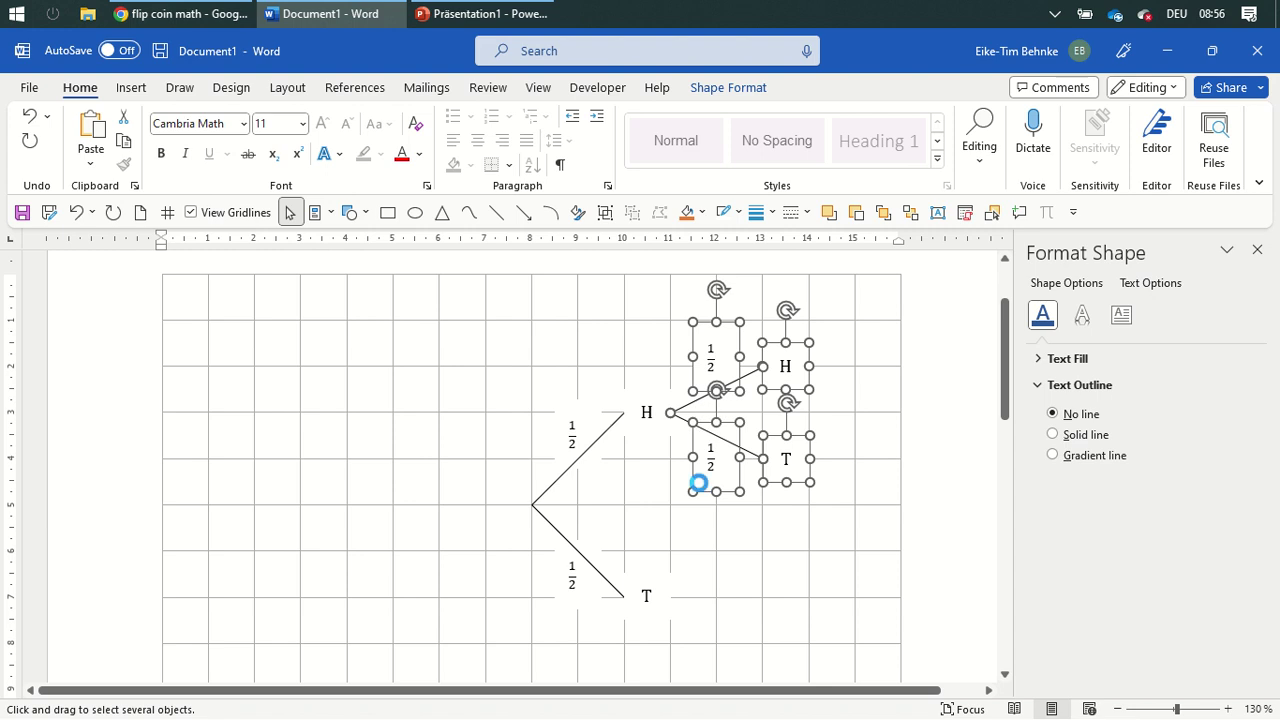
pyautogui.moveTo(697, 410); pyautogui.dragTo(700, 574)
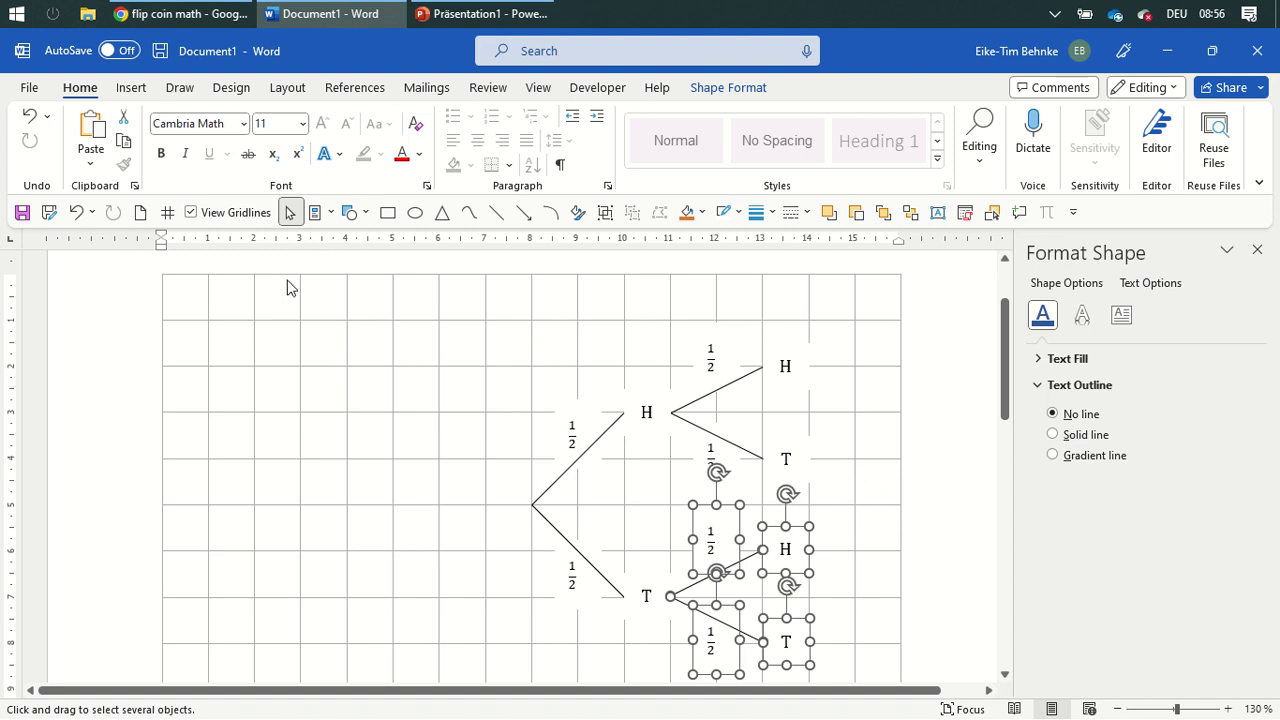
pyautogui.press('Escape')
pyautogui.click(427, 396)
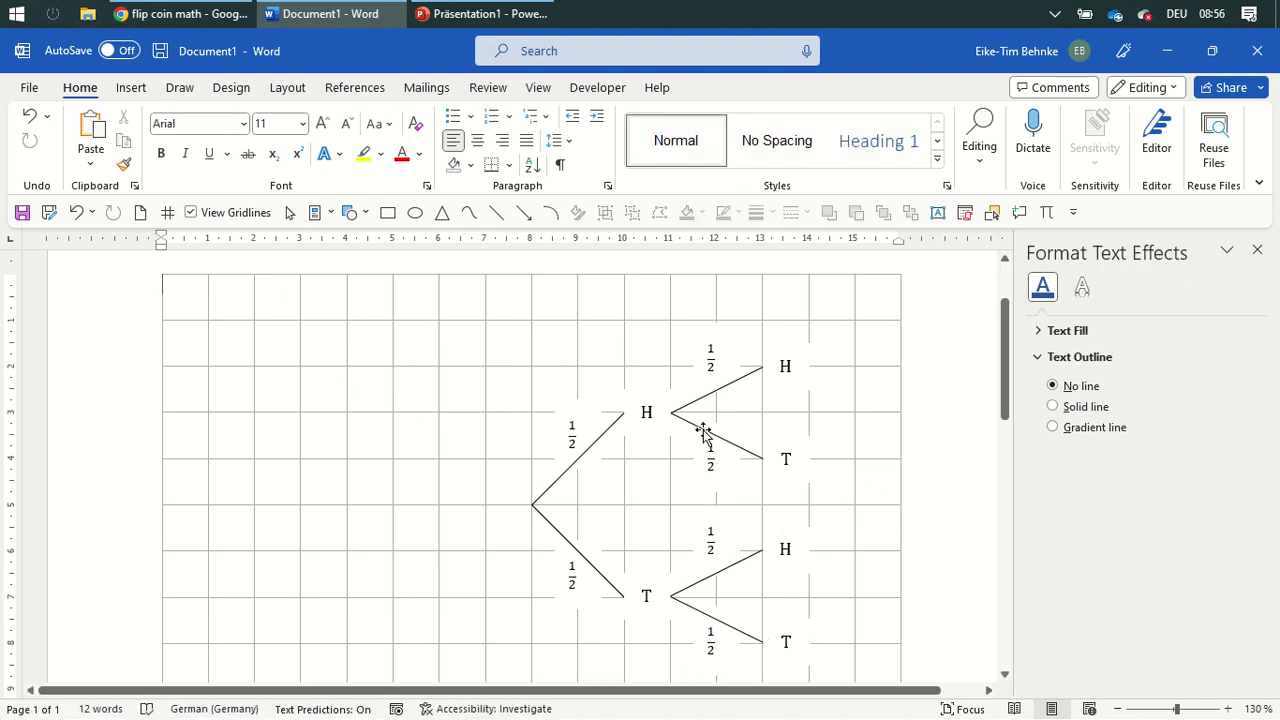
pyautogui.scroll(-1, 881, 535)
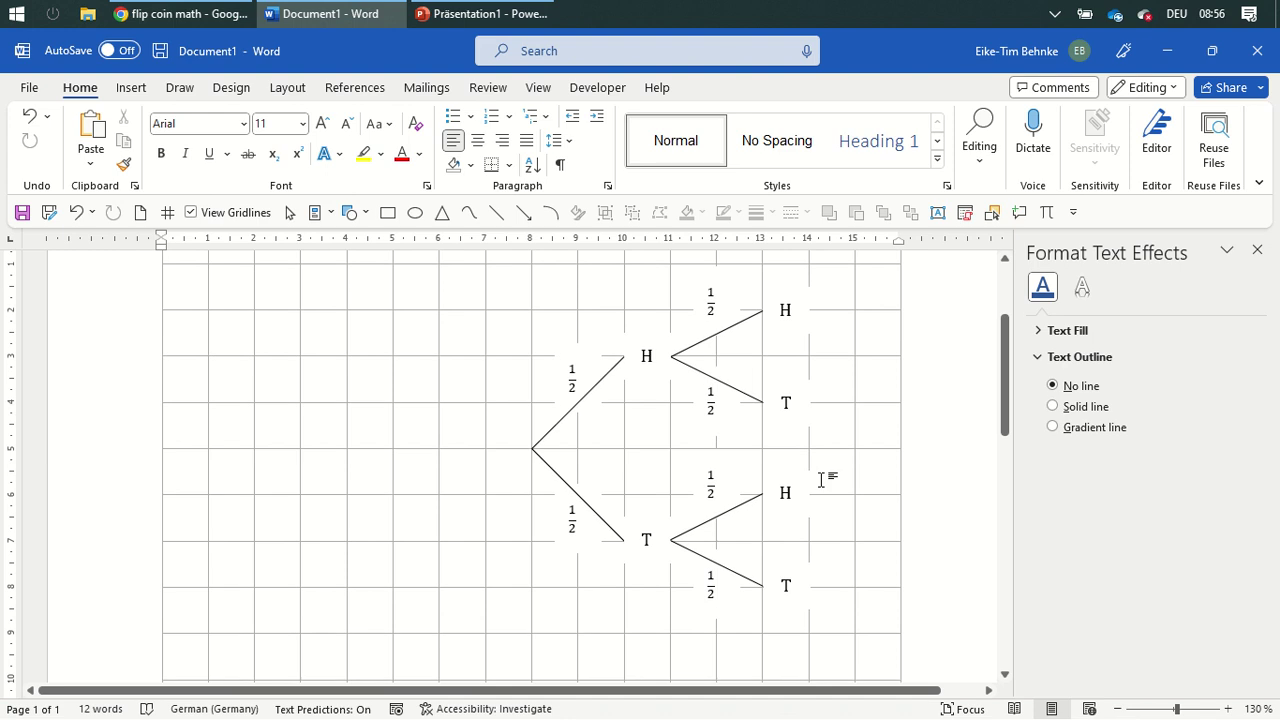
pyautogui.click(191, 213)
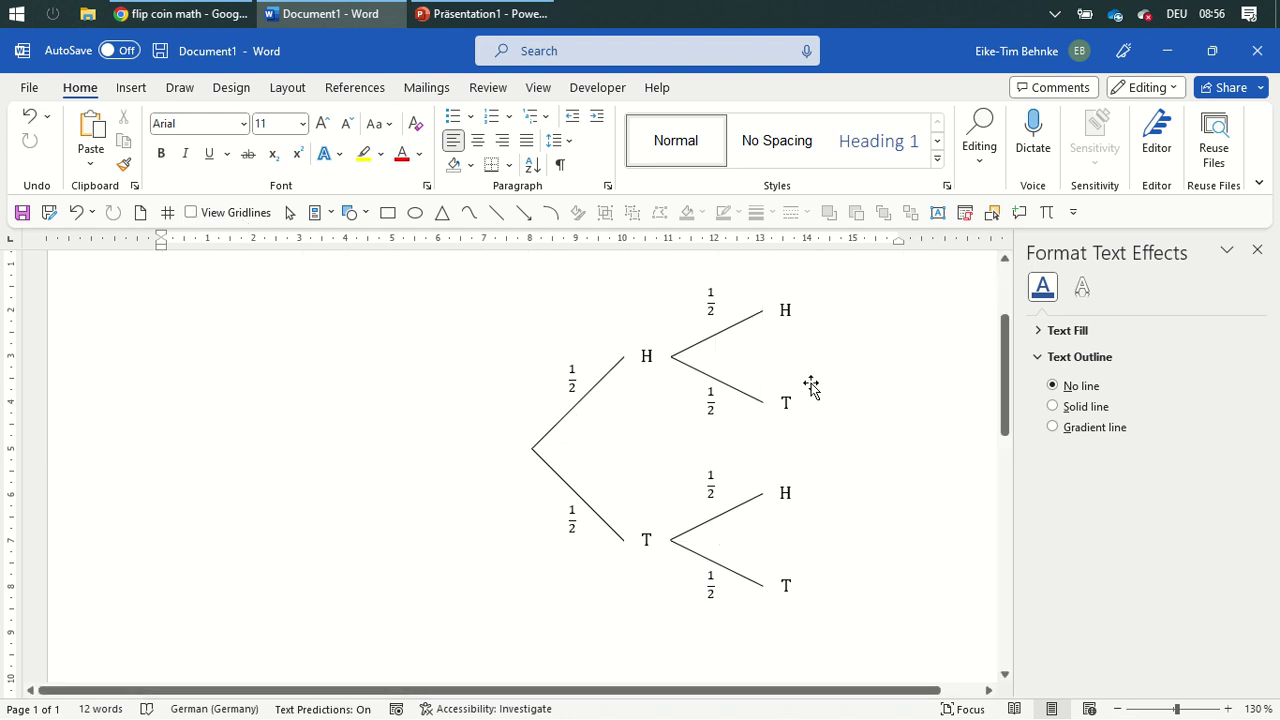
pyautogui.click(191, 213)
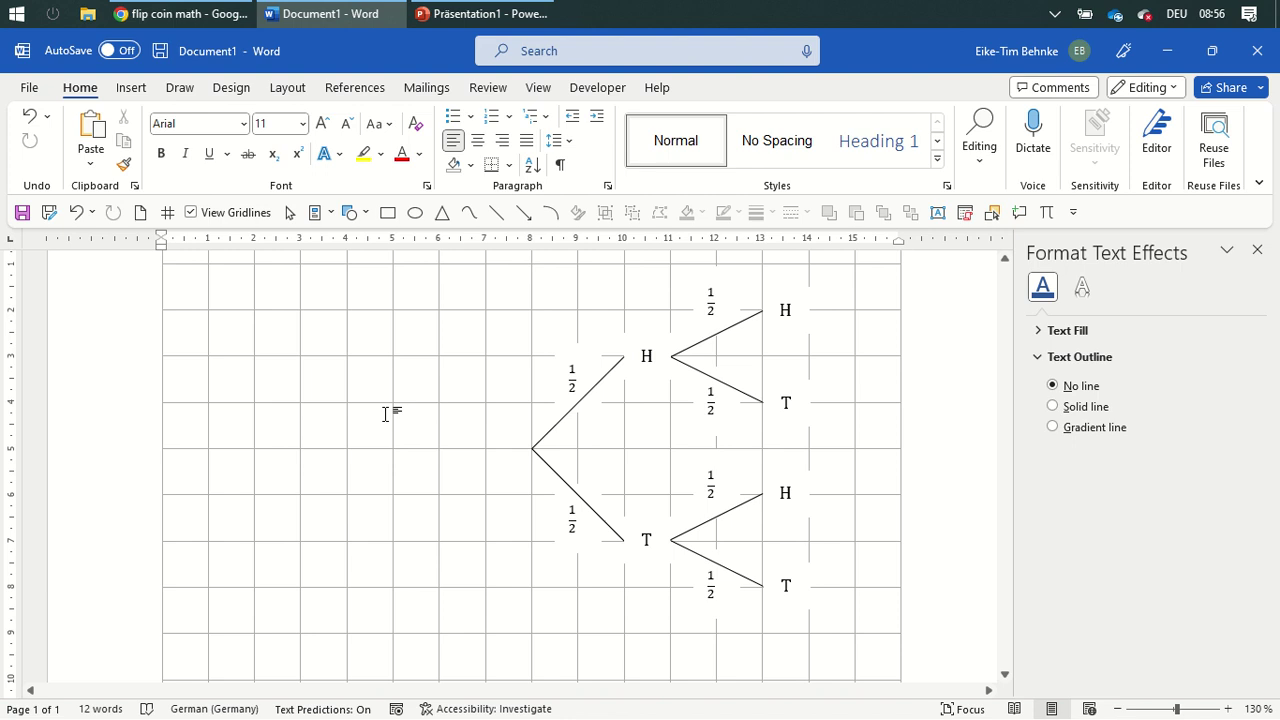
pyautogui.click(415, 212)
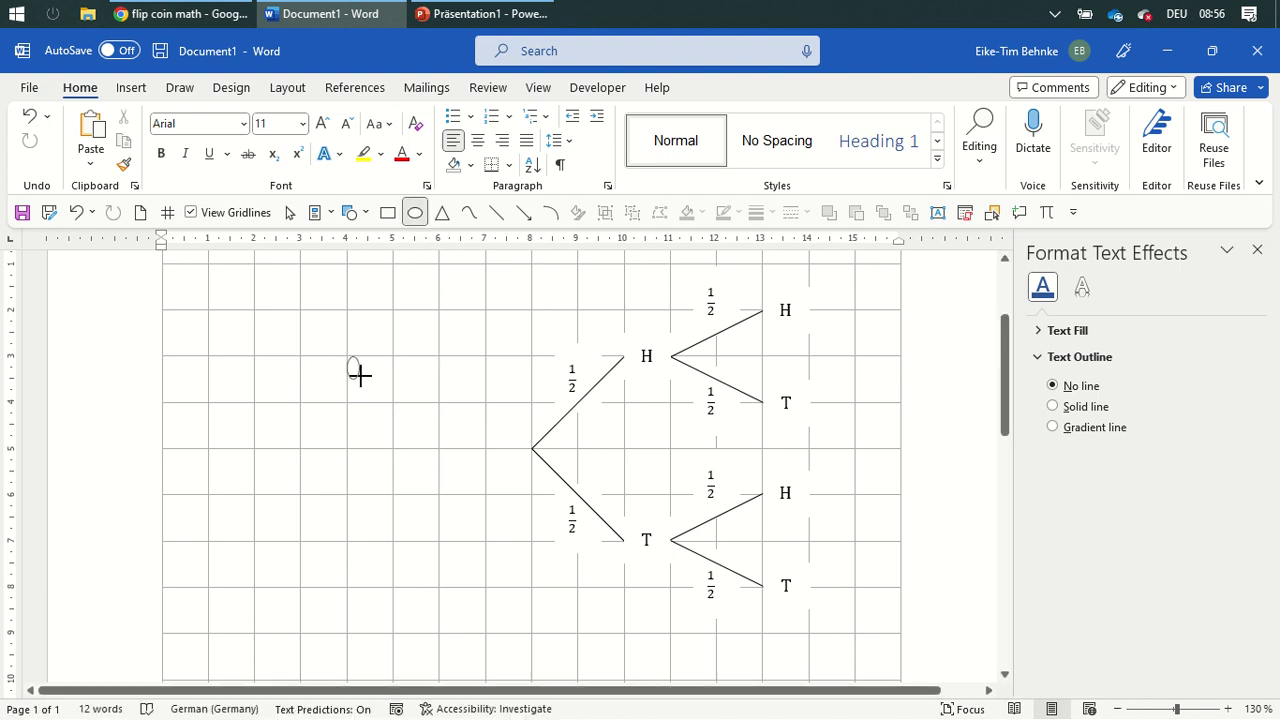
# Step: Draw two small 0.5 cm circles and fill the upper one black
pyautogui.moveTo(346, 356); pyautogui.dragTo(373, 381)
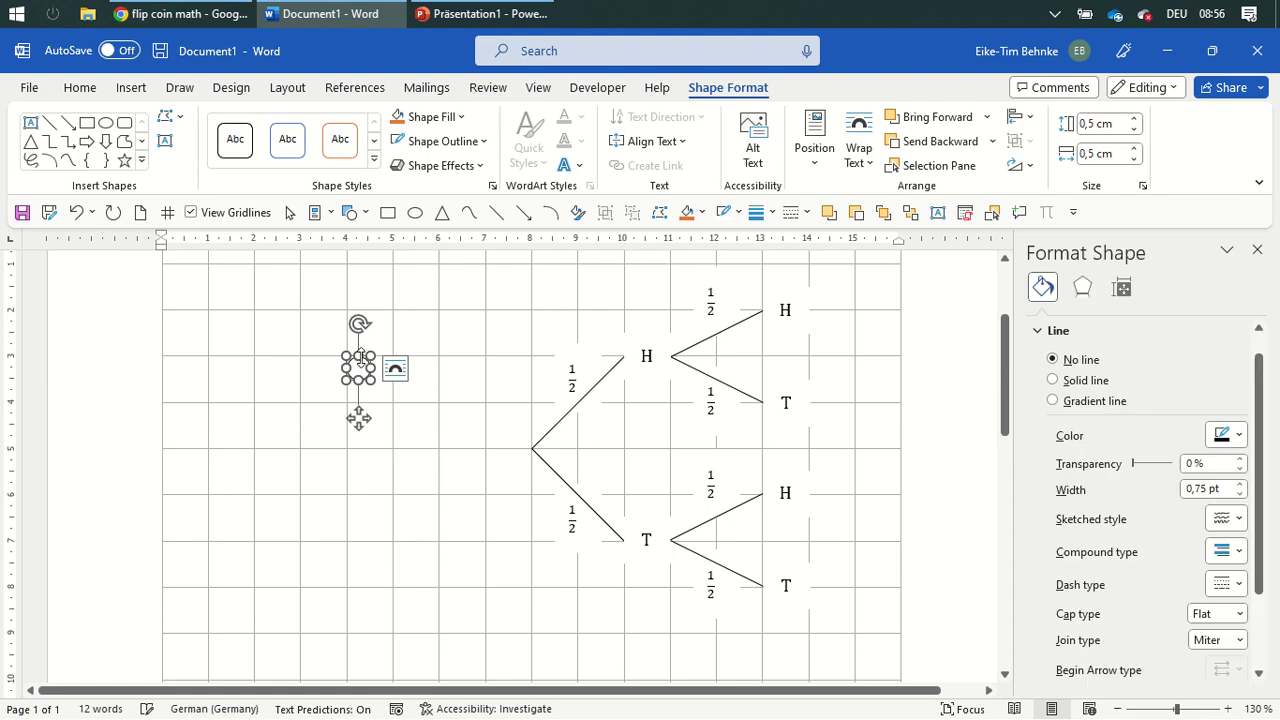
pyautogui.moveTo(366, 366); pyautogui.dragTo(353, 405)
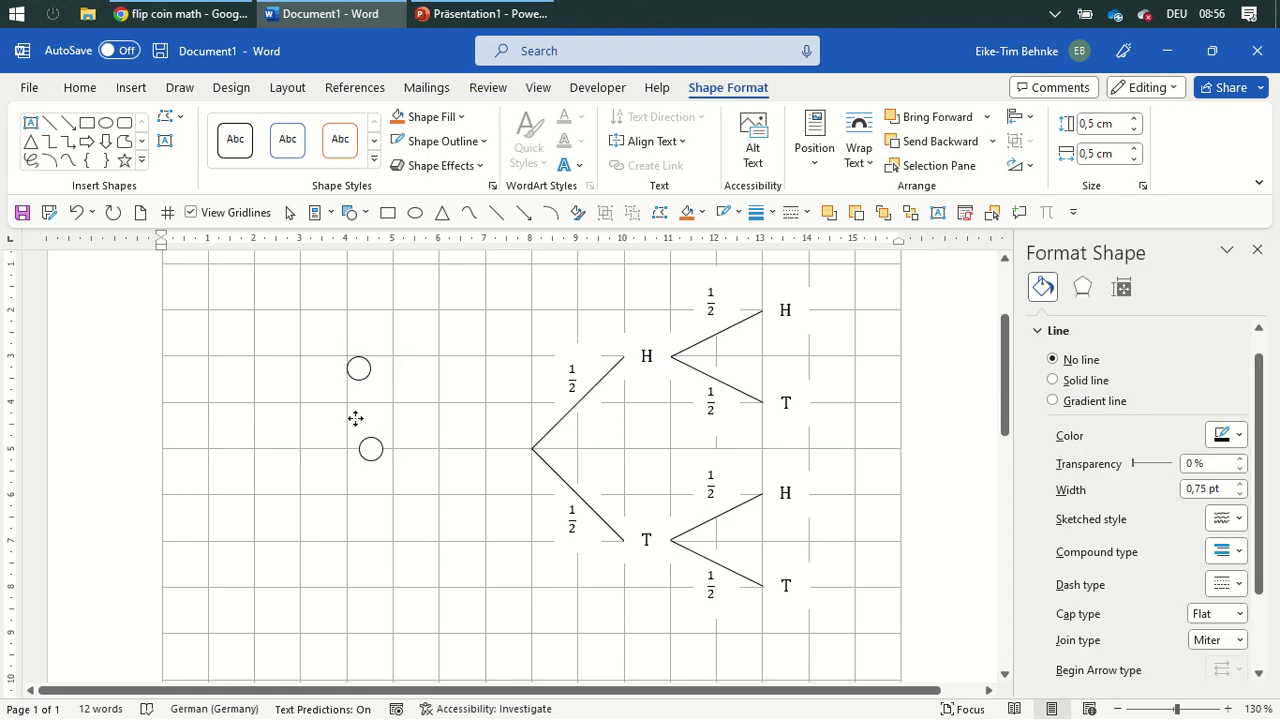
pyautogui.click(359, 369)
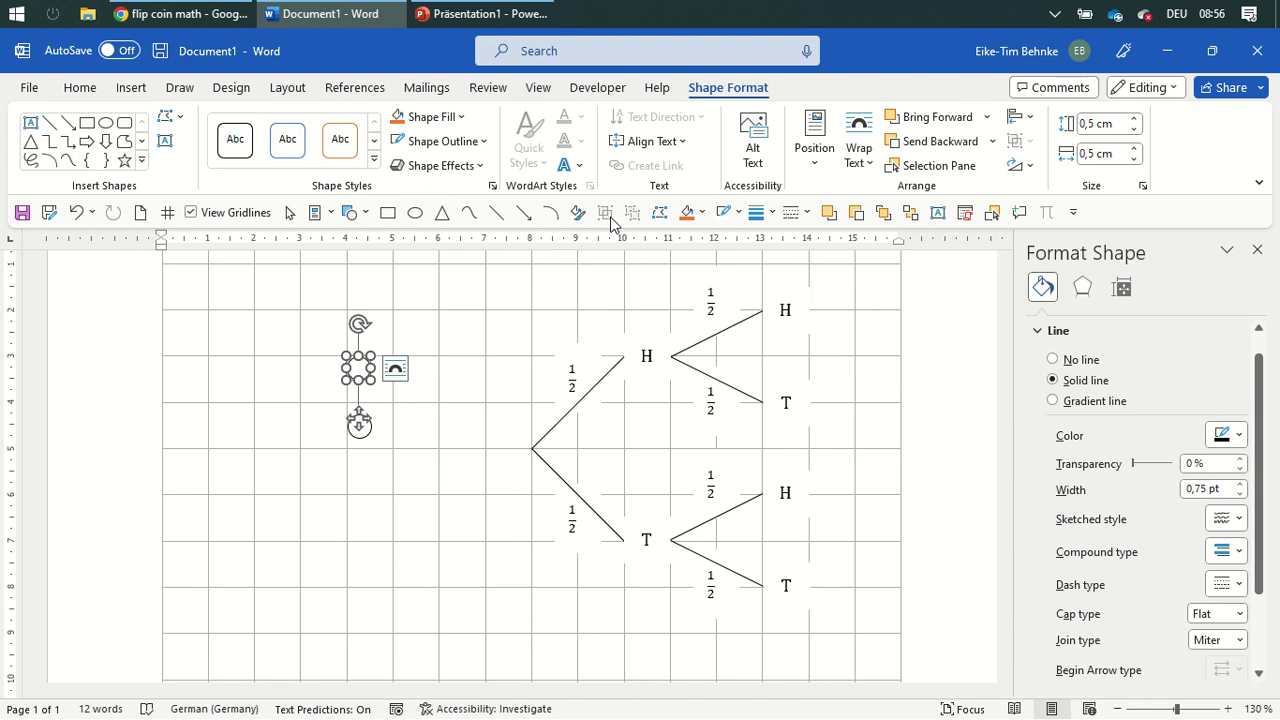
pyautogui.click(702, 212)
pyautogui.click(697, 261)
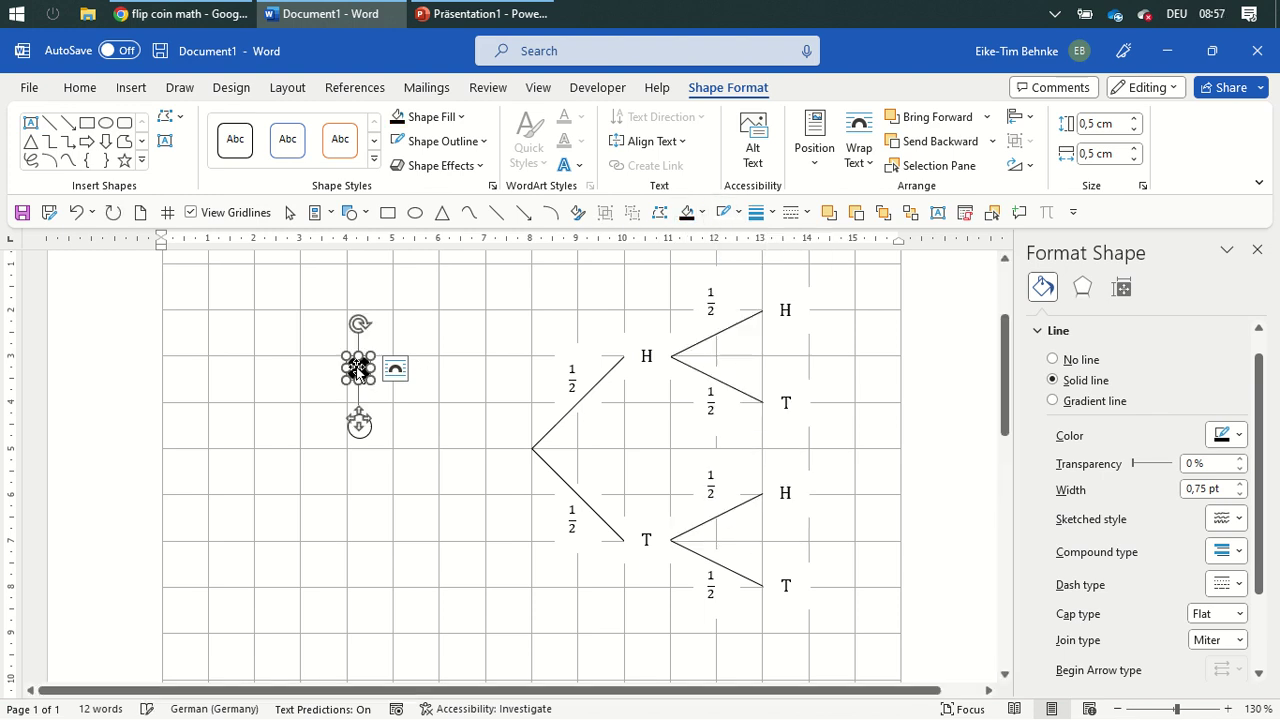
# Step: Move the black circle onto the upper H node and the white circle onto the lower T node
pyautogui.scroll(1, 437, 343)
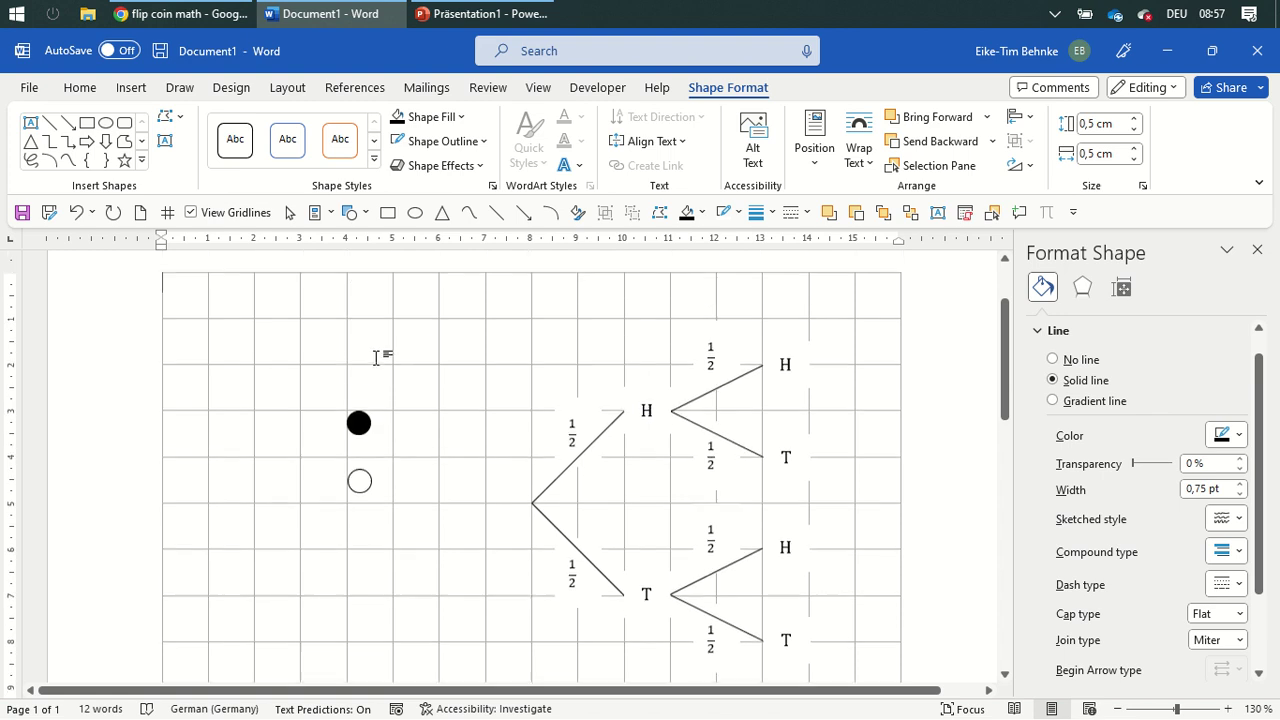
pyautogui.moveTo(360, 423); pyautogui.dragTo(668, 411)
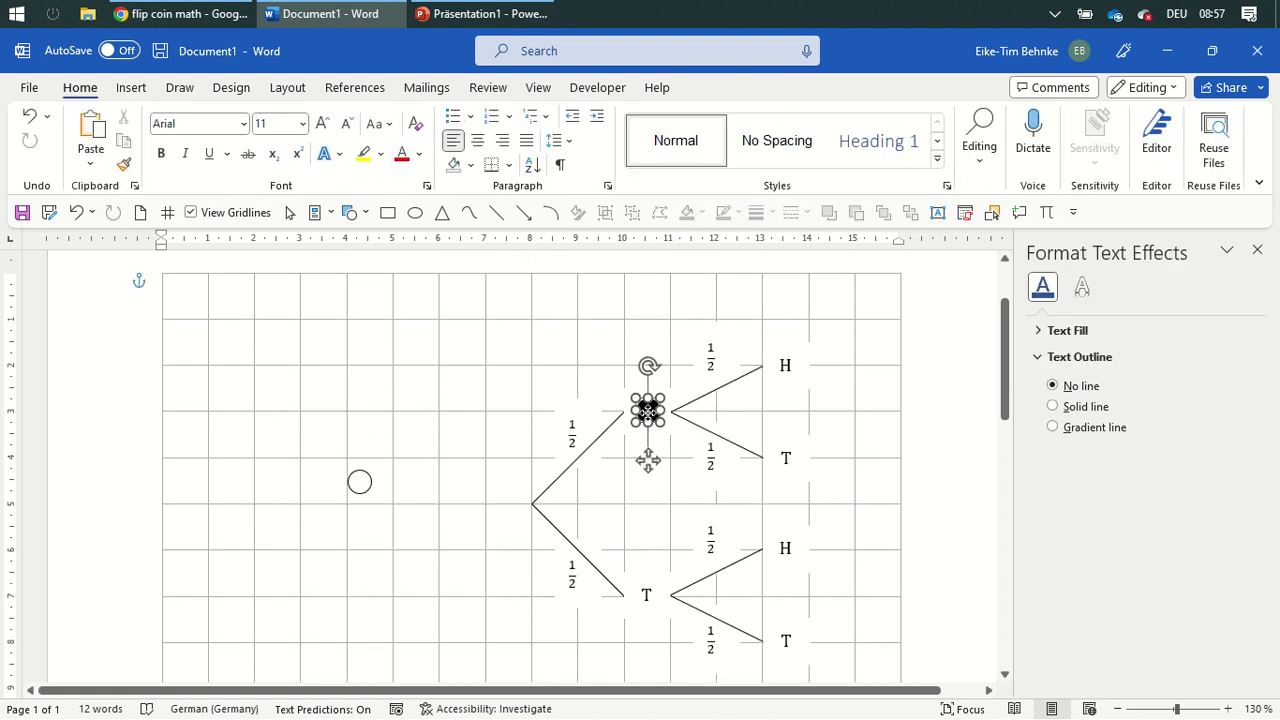
pyautogui.click(359, 483)
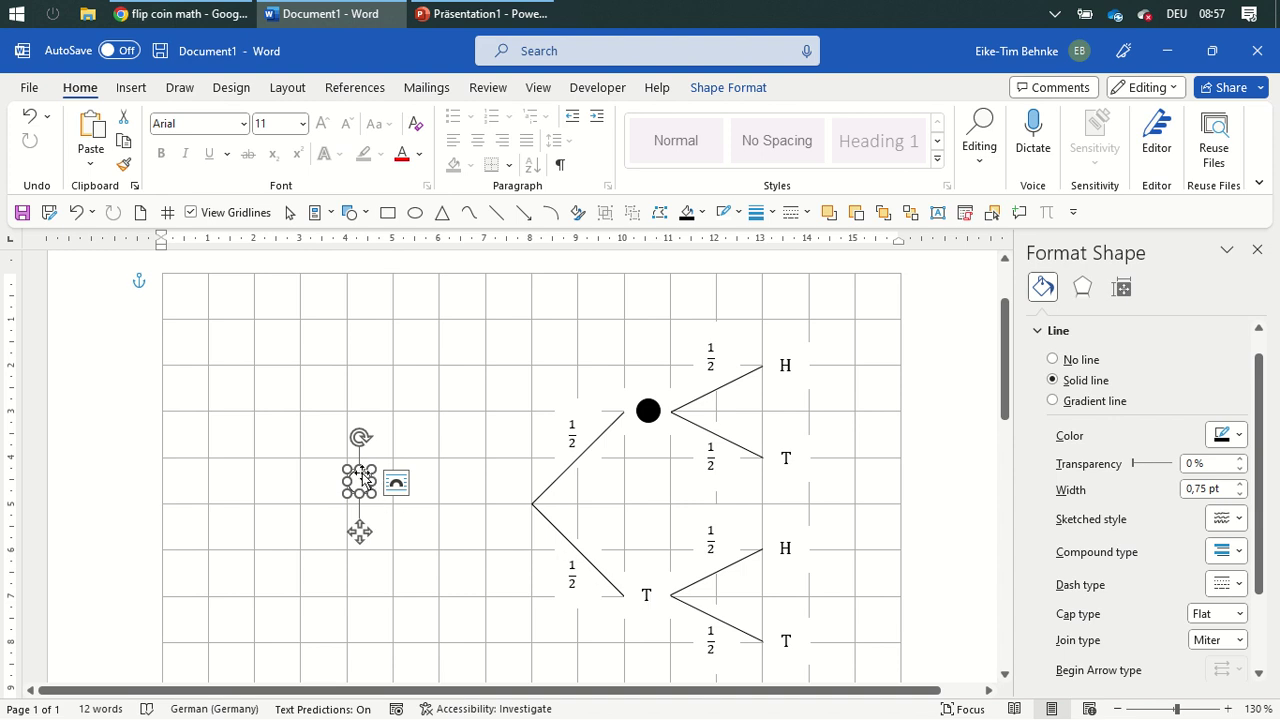
pyautogui.moveTo(367, 483); pyautogui.dragTo(653, 590)
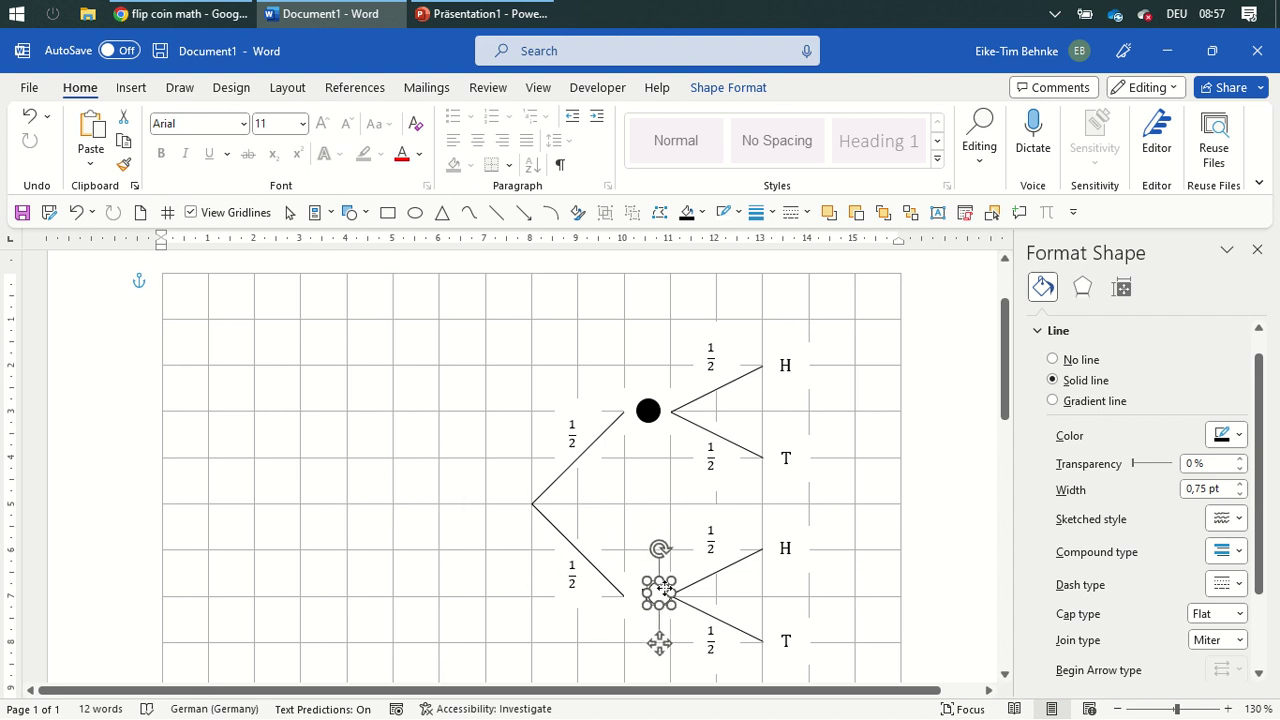
pyautogui.click(896, 503)
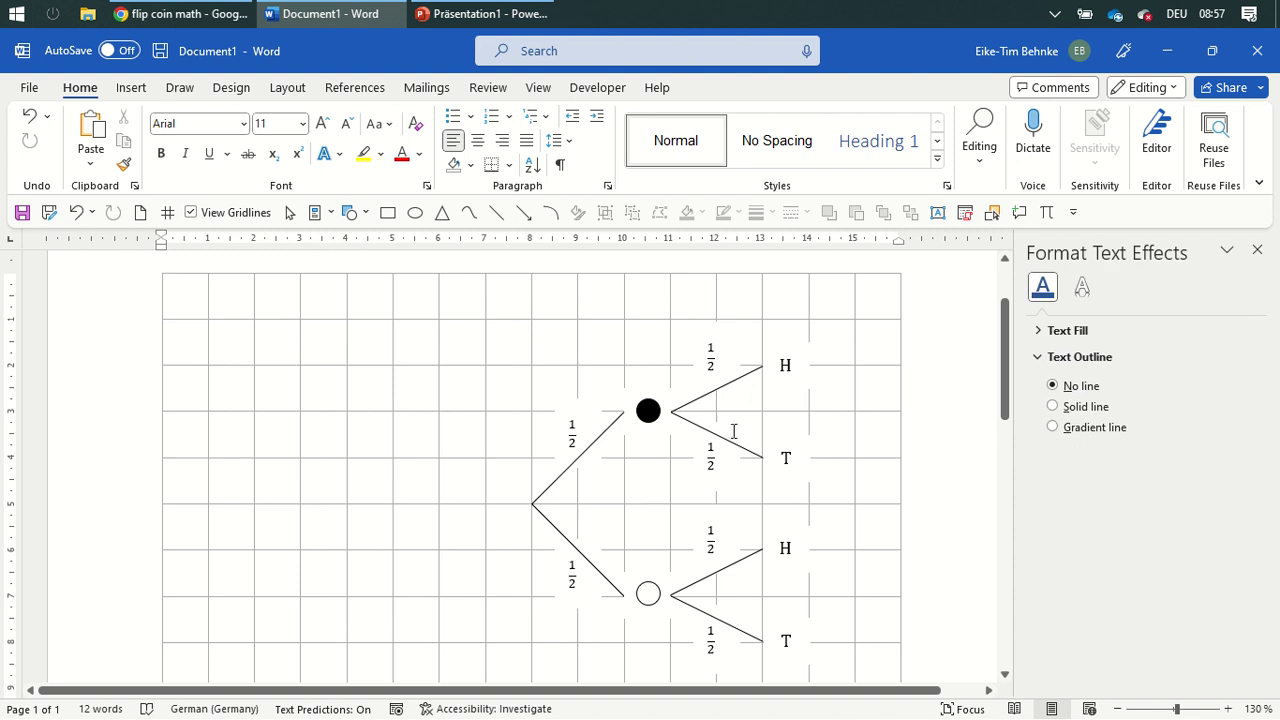